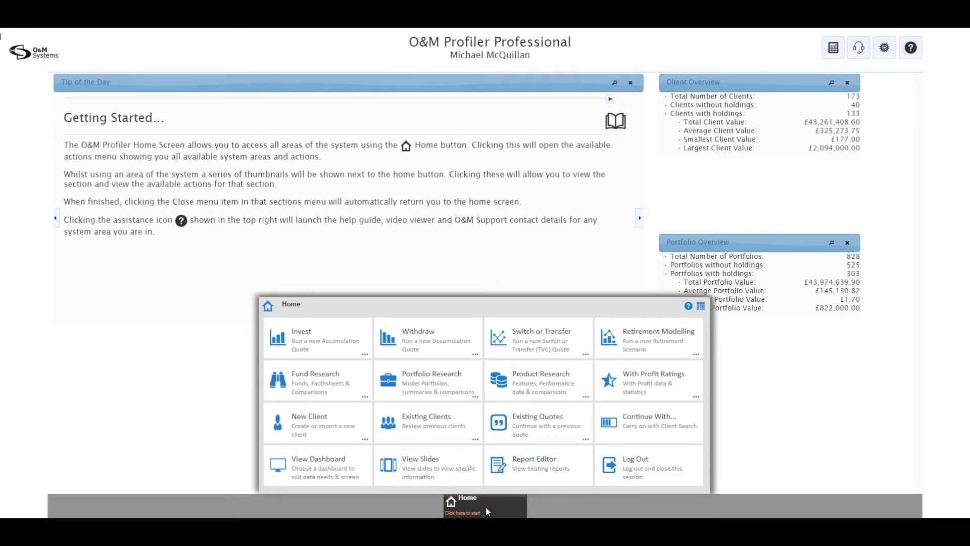
Reopen the Home menu and show the 'How to run a new Switch quote' guide from the How-to list
{"action": "left_click", "coordinate": [486, 507]}
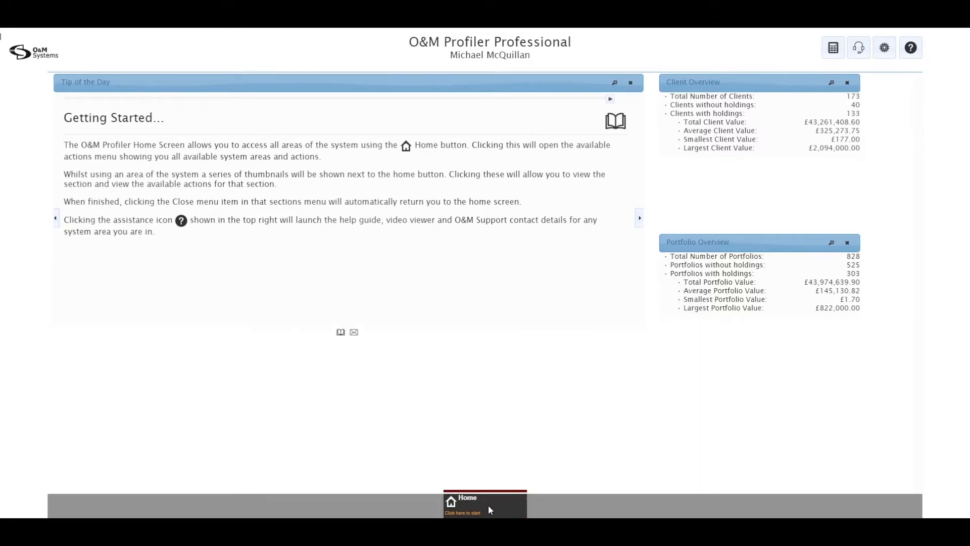
{"action": "left_click", "coordinate": [489, 510]}
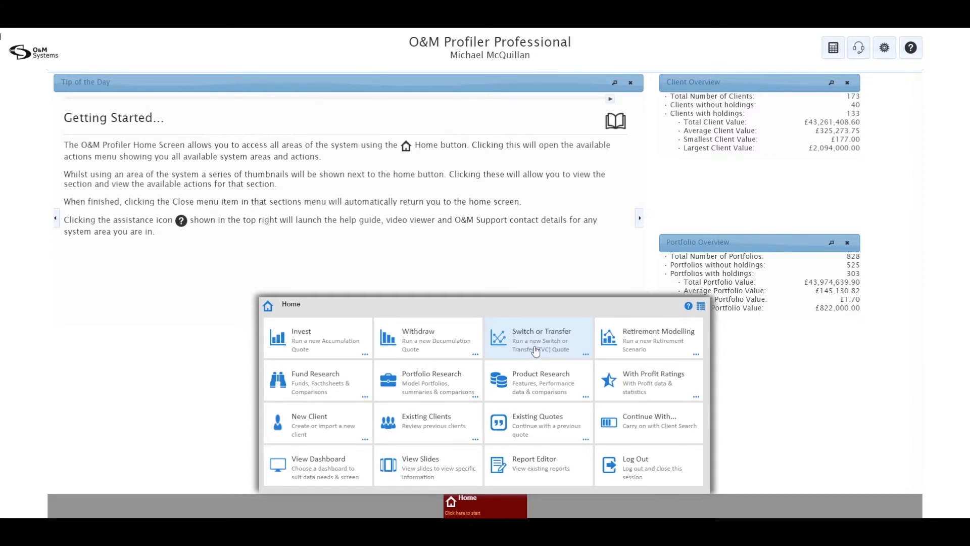
{"action": "left_click", "coordinate": [689, 307]}
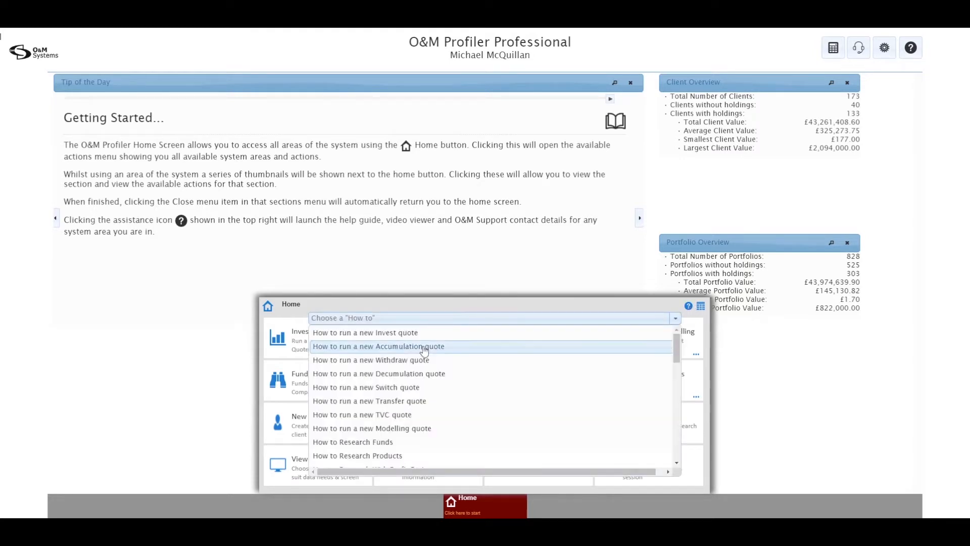
{"action": "left_click", "coordinate": [416, 389]}
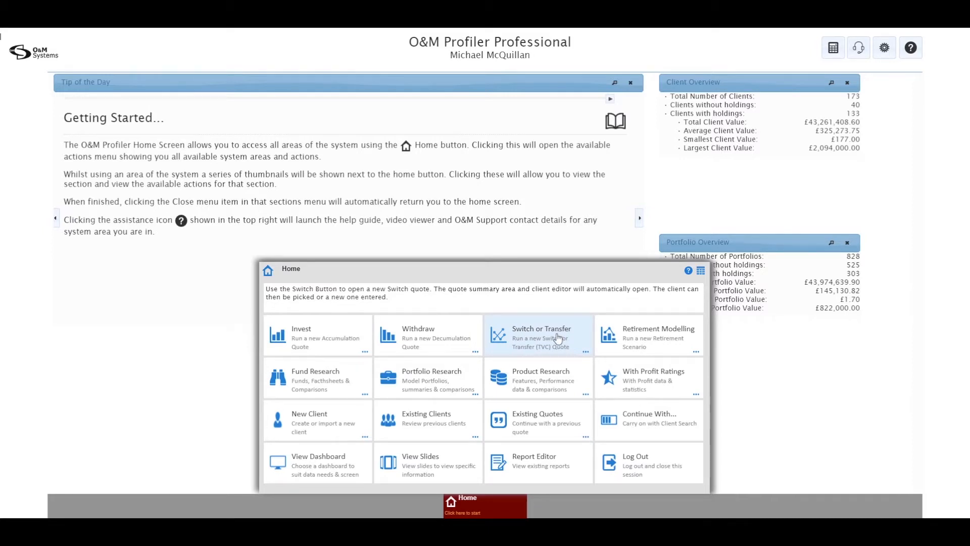
Start a new Switching Quote for a new client, entering title Mr and the client's first name
{"action": "left_click", "coordinate": [558, 337]}
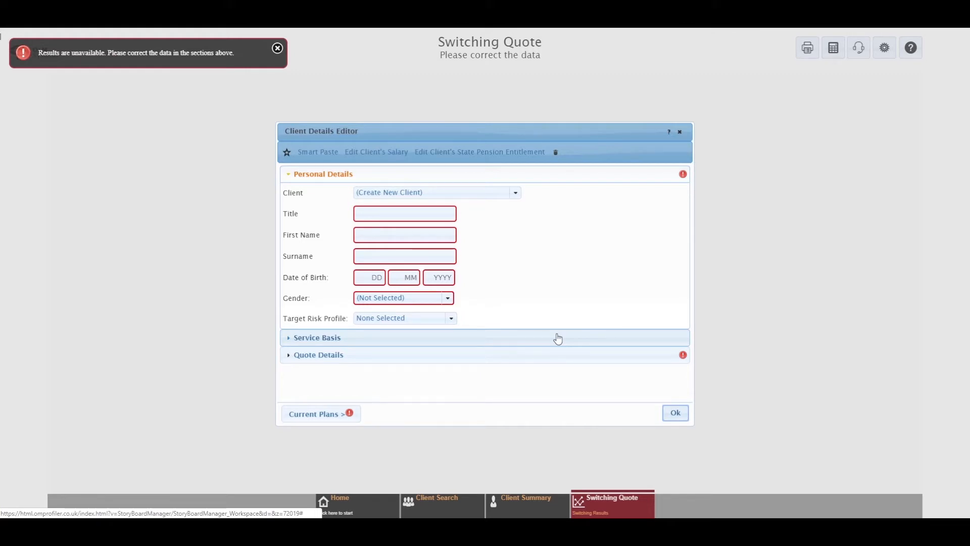
{"action": "left_click", "coordinate": [519, 196]}
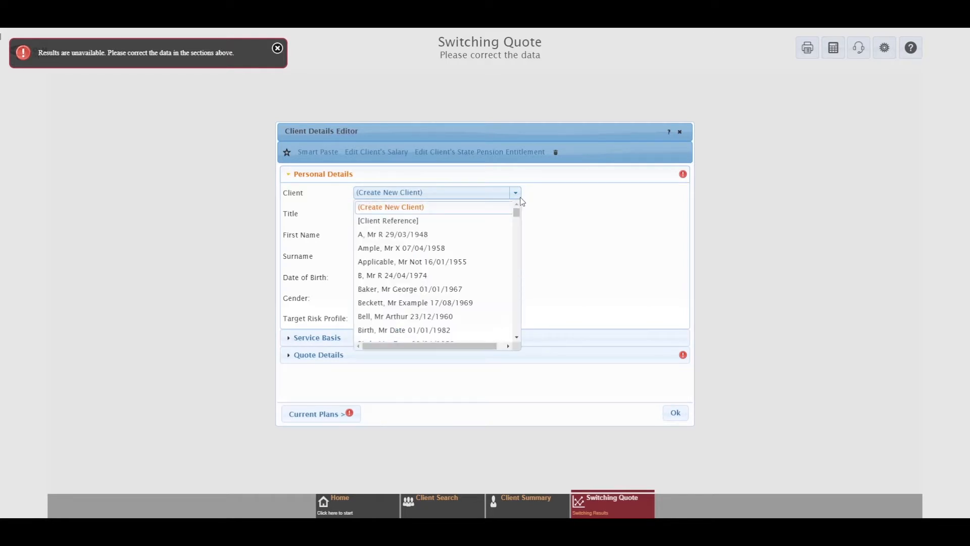
{"action": "left_click", "coordinate": [515, 193]}
{"action": "left_click", "coordinate": [432, 212]}
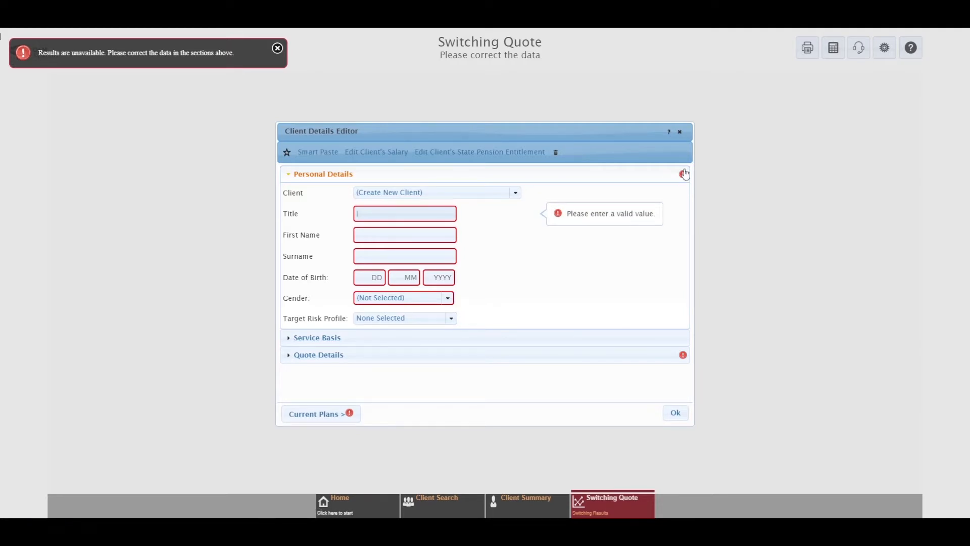
{"action": "type", "text": "Mr"}
{"action": "left_click", "coordinate": [400, 231]}
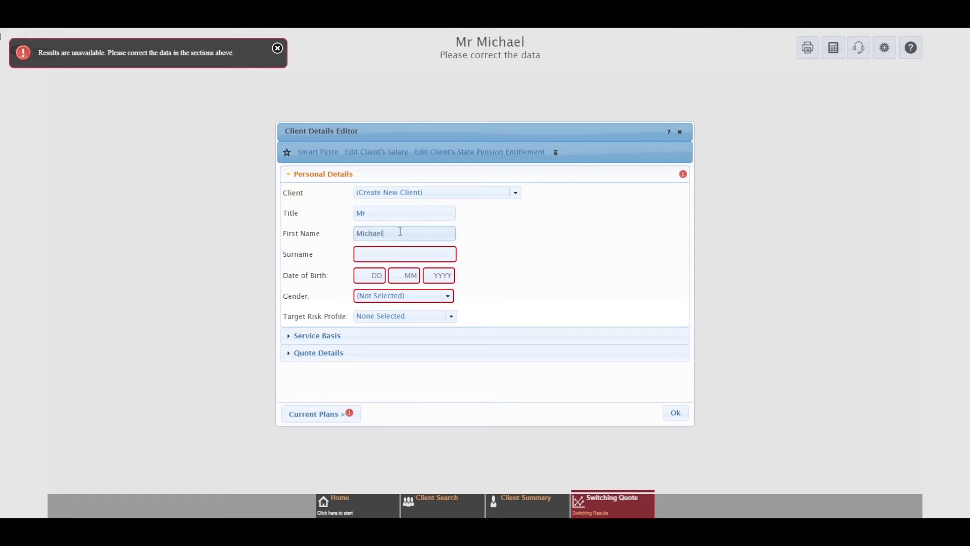
Enter the client's surname and date of birth, set gender to Male, and show Service Basis
{"action": "key", "text": "Tab"}
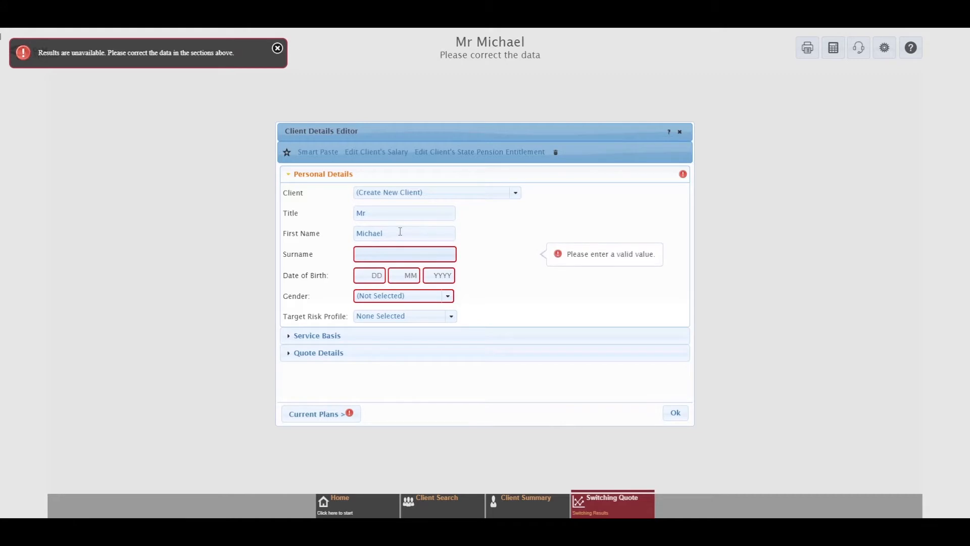
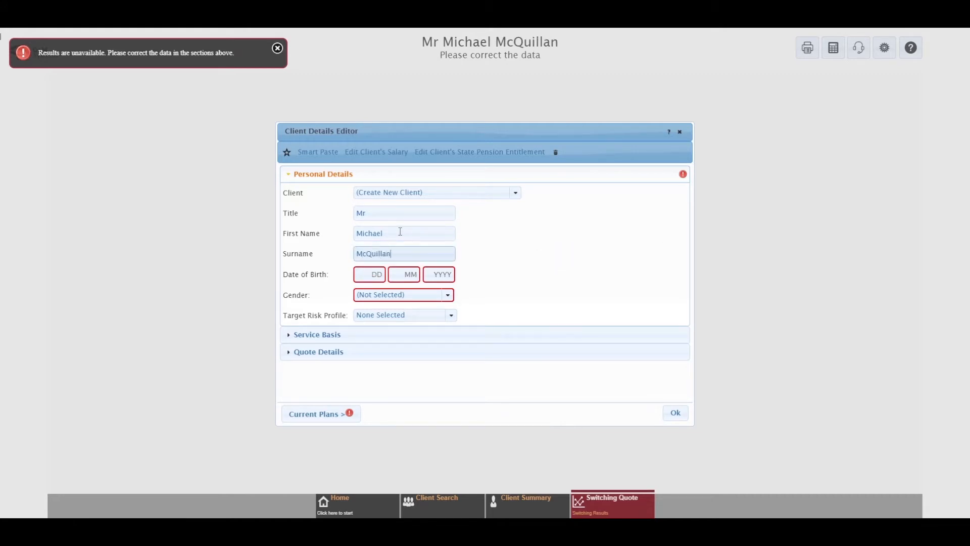
{"action": "key", "text": "Tab"}
{"action": "type", "text": "01 01 "}
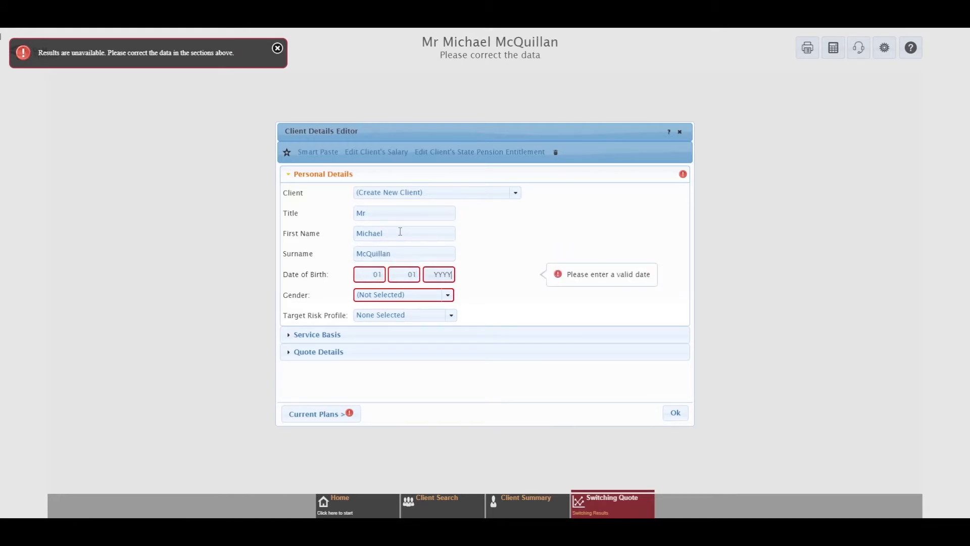
{"action": "type", "text": "1967"}
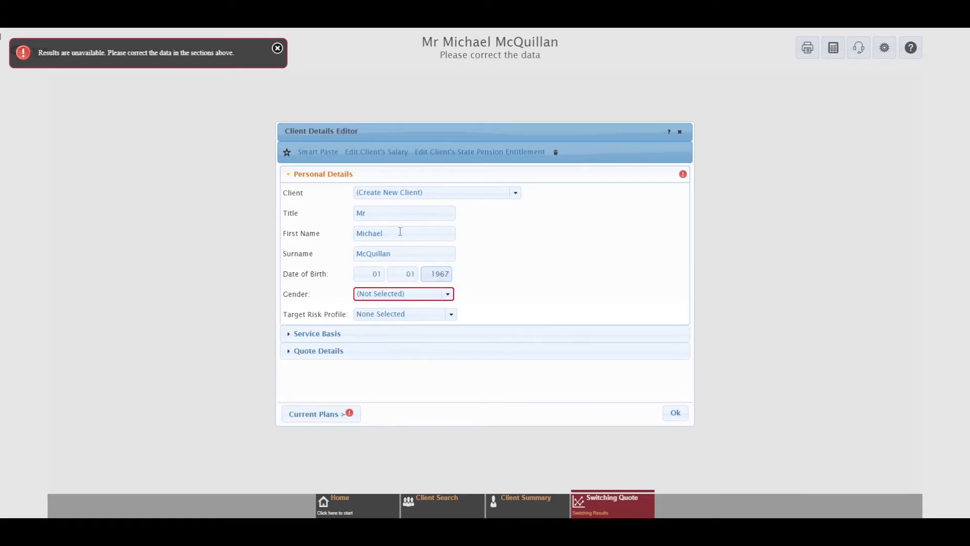
{"action": "left_click", "coordinate": [447, 295]}
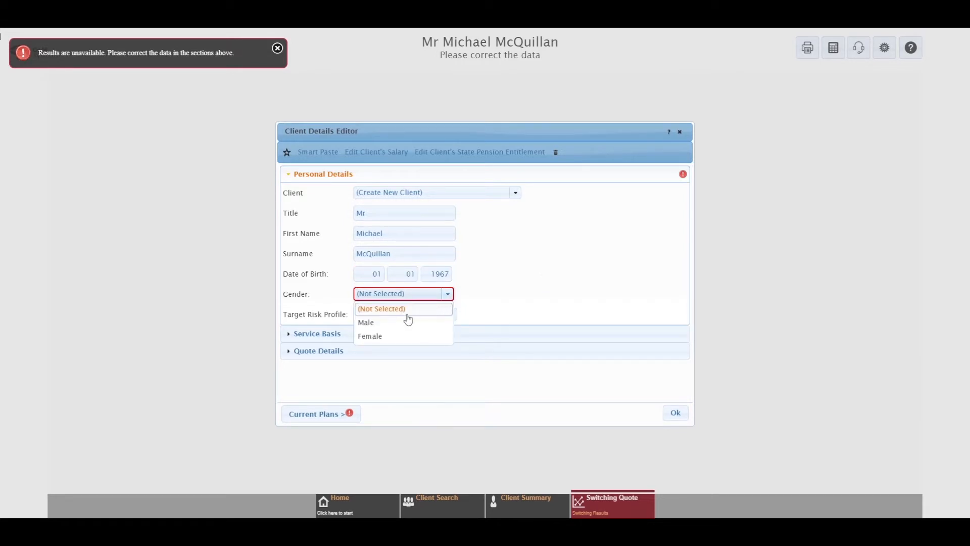
{"action": "left_click", "coordinate": [396, 323]}
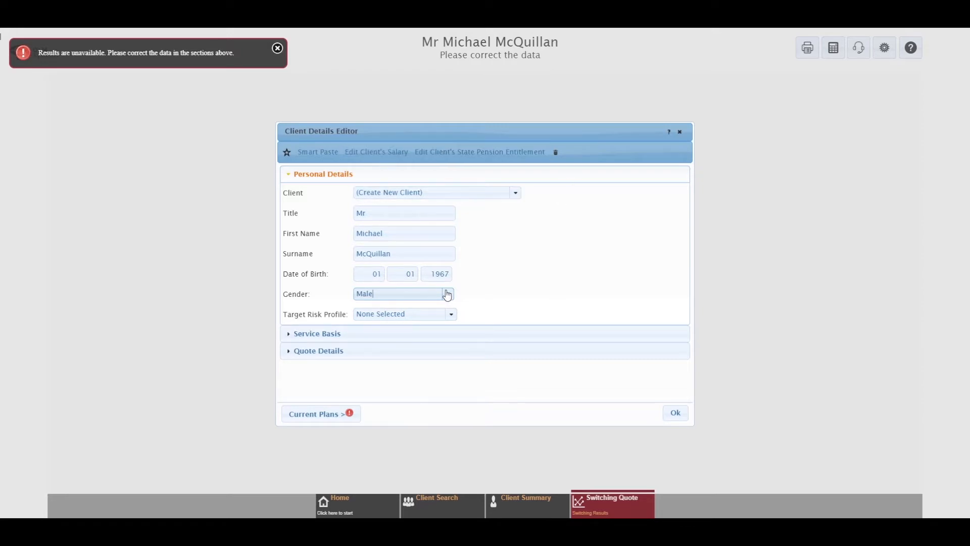
{"action": "left_click", "coordinate": [342, 333]}
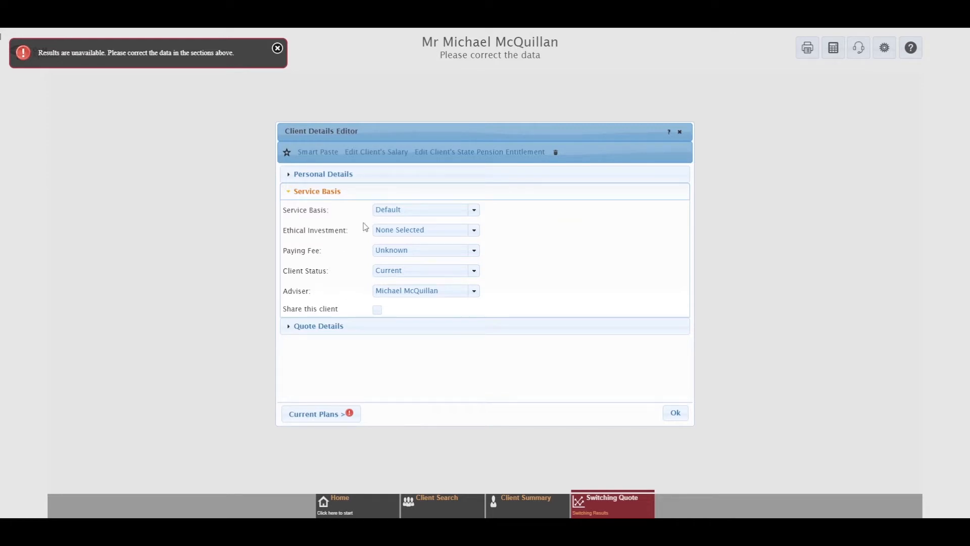
Review the auto-generated Pension Switching quote details, then return to Personal Details
{"action": "left_click", "coordinate": [315, 328]}
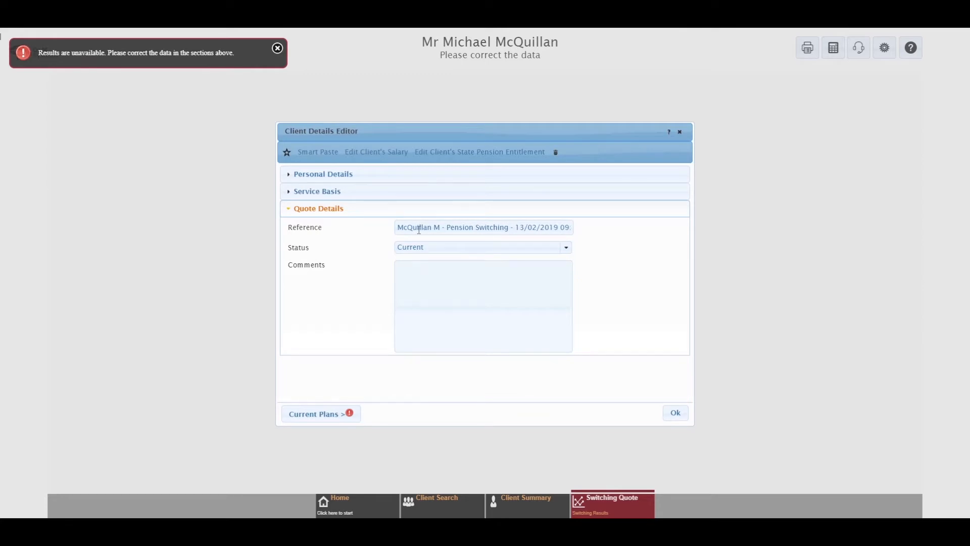
{"action": "left_click", "coordinate": [342, 174]}
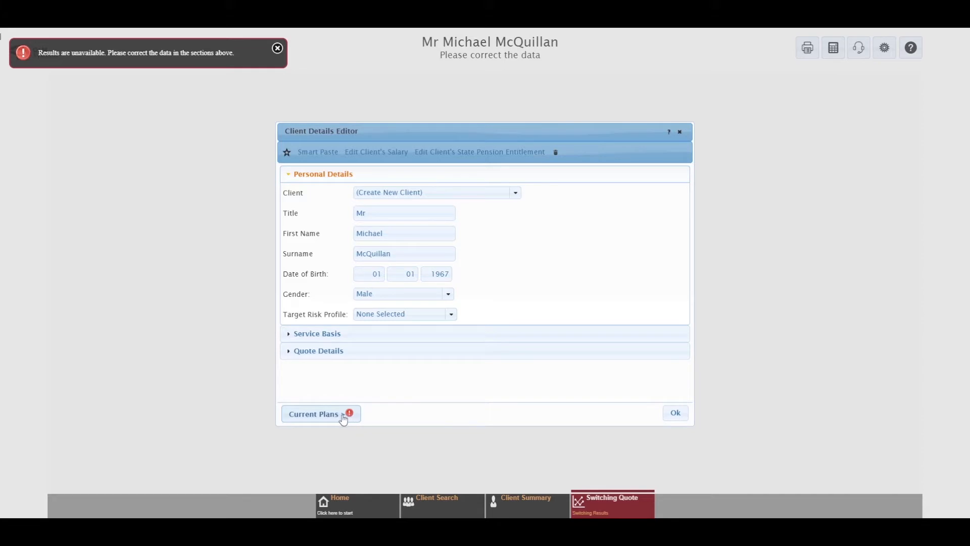
Add an Abbey Life Personal Pension as the client's current plan and check its auto-filled name
{"action": "left_click", "coordinate": [329, 424]}
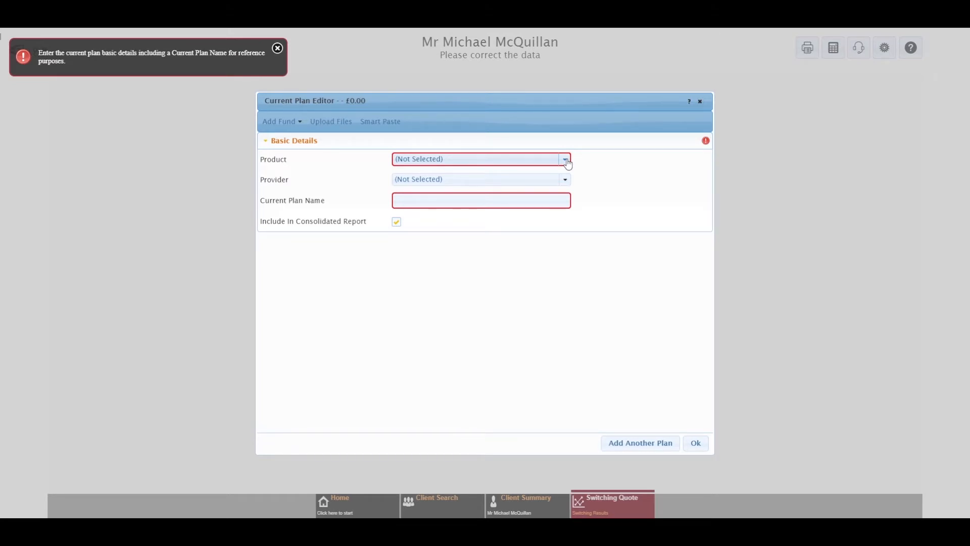
{"action": "left_click", "coordinate": [567, 161]}
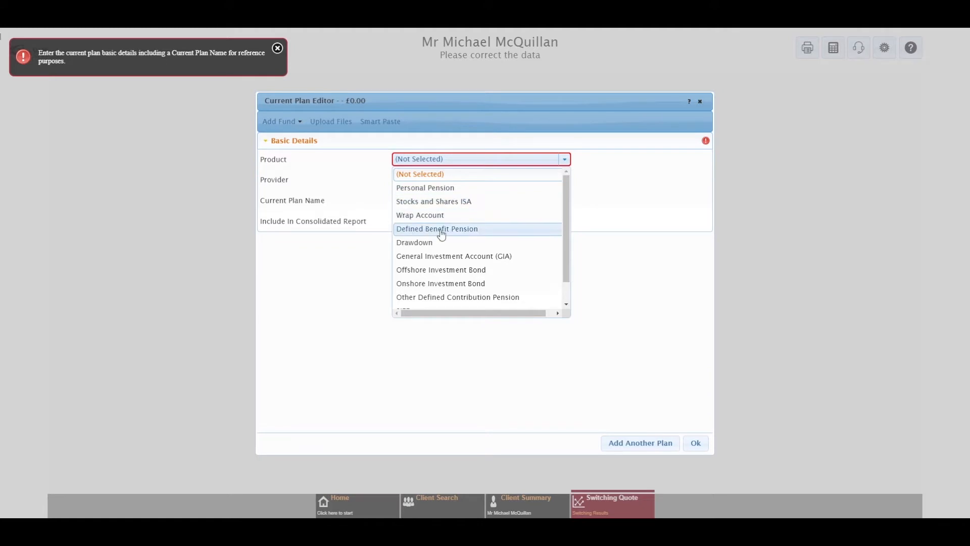
{"action": "scroll", "coordinate": [455, 232], "scroll_direction": "down", "scroll_amount": 2}
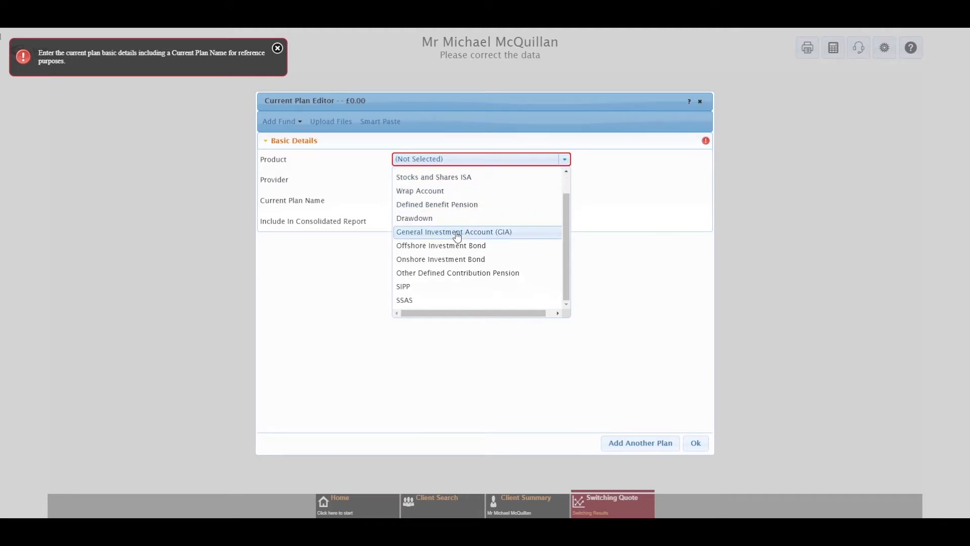
{"action": "scroll", "coordinate": [455, 236], "scroll_direction": "up", "scroll_amount": 2}
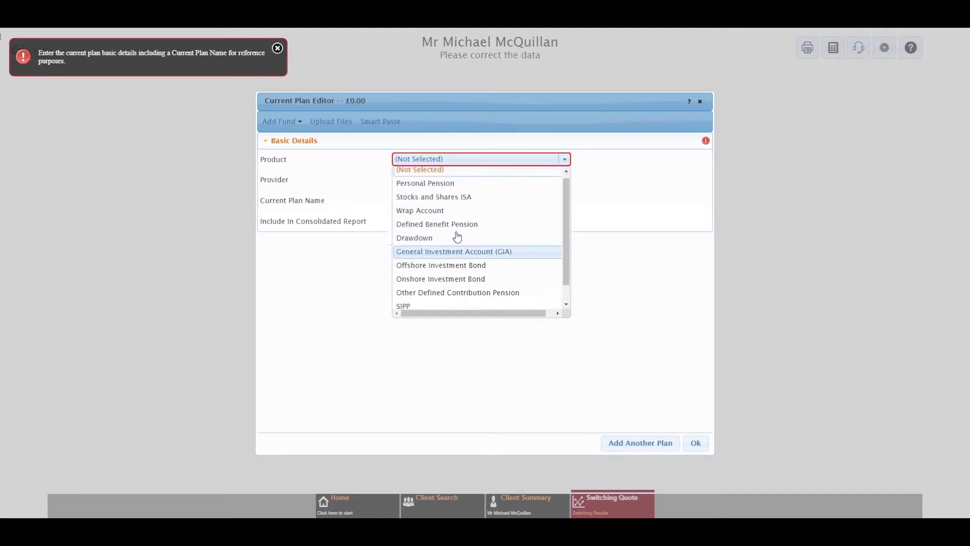
{"action": "left_click", "coordinate": [449, 192]}
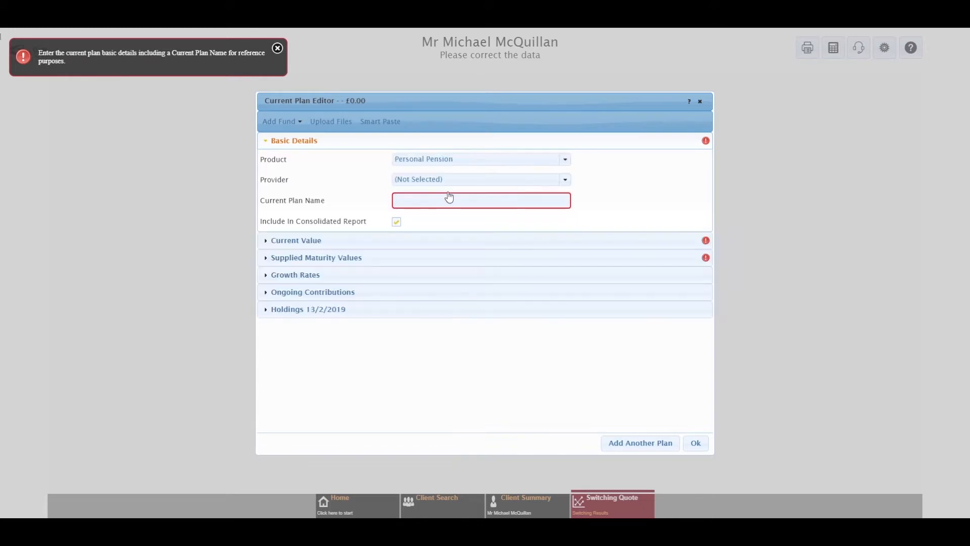
{"action": "left_click", "coordinate": [564, 180]}
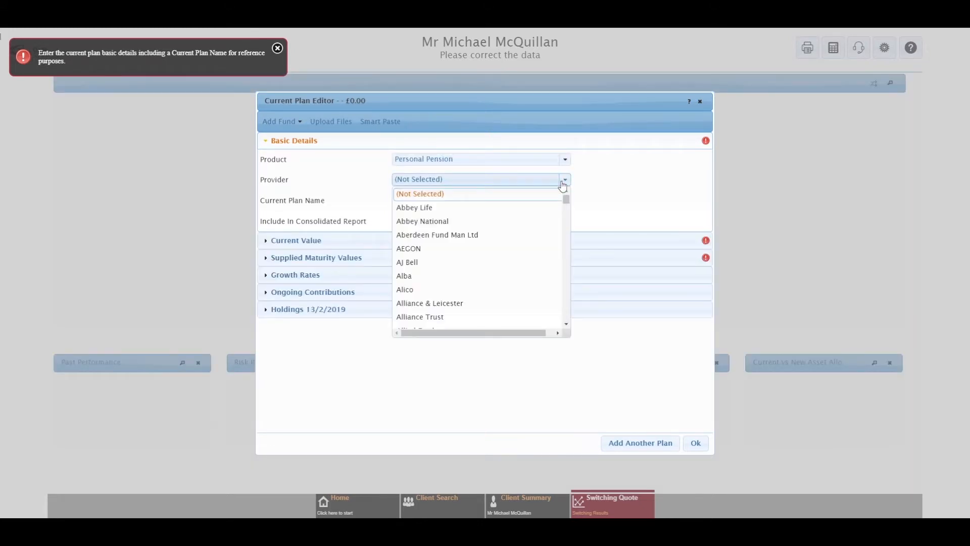
{"action": "left_click", "coordinate": [564, 181]}
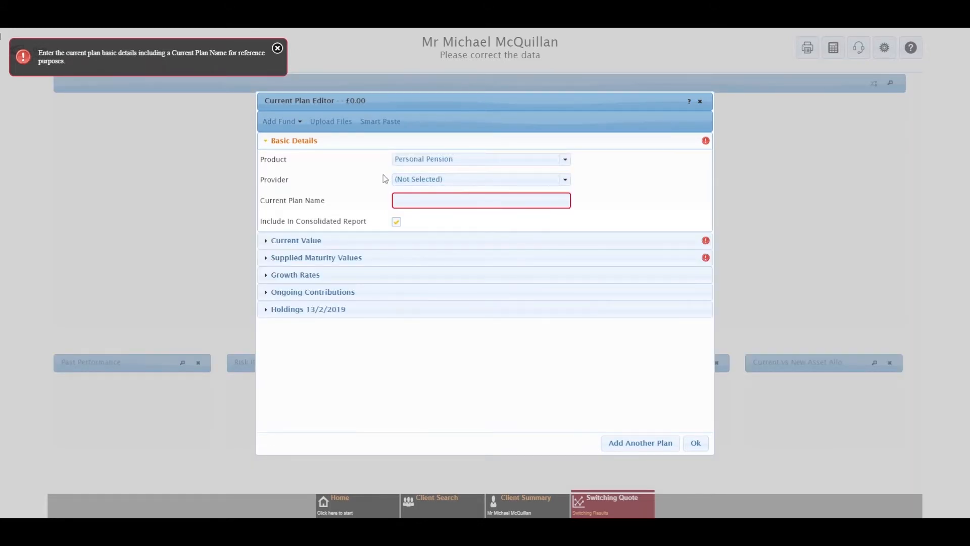
{"action": "left_click", "coordinate": [566, 181]}
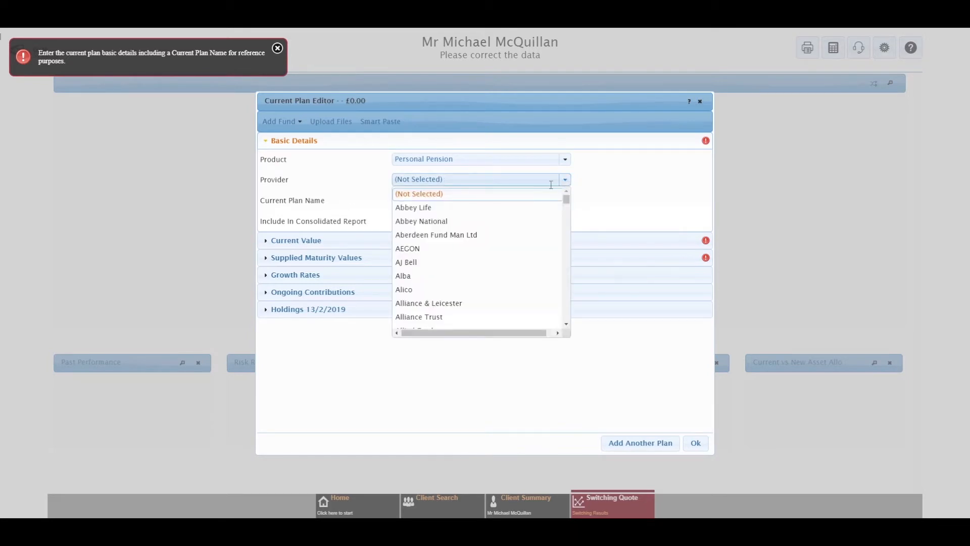
{"action": "left_click", "coordinate": [444, 209]}
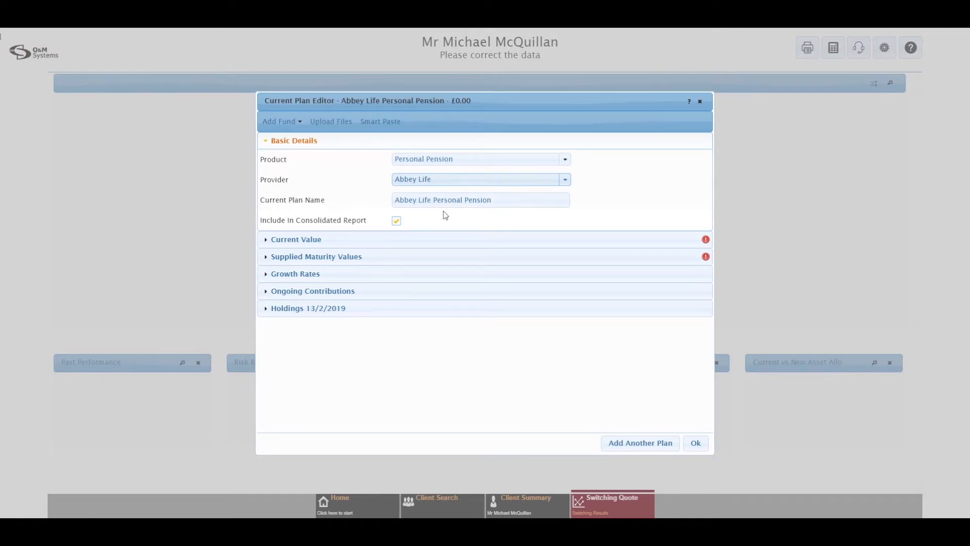
{"action": "left_click", "coordinate": [502, 200]}
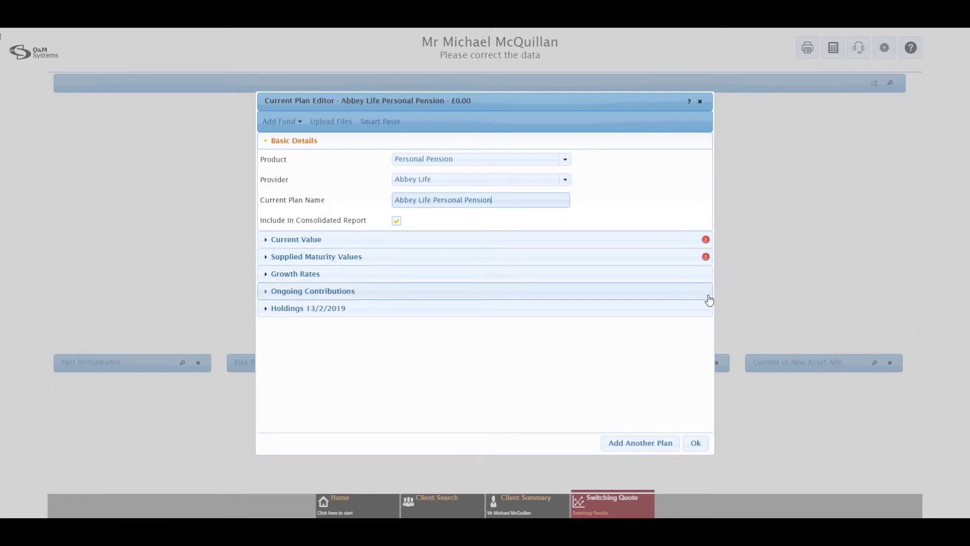
Enter a transfer value of £175000.00 for the Abbey Life plan and expand Supplied Maturity Values
{"action": "left_click", "coordinate": [293, 245]}
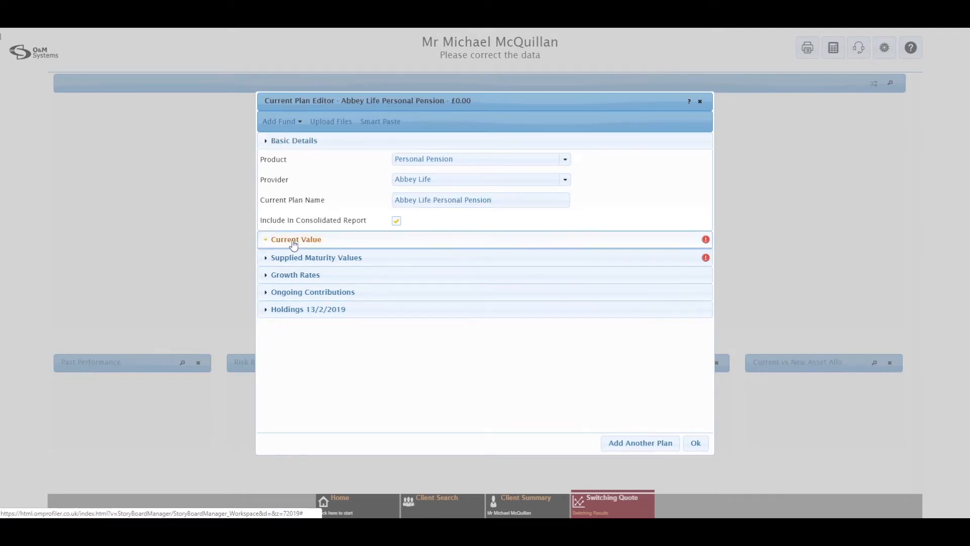
{"action": "left_click", "coordinate": [417, 196]}
{"action": "type", "text": "175000"}
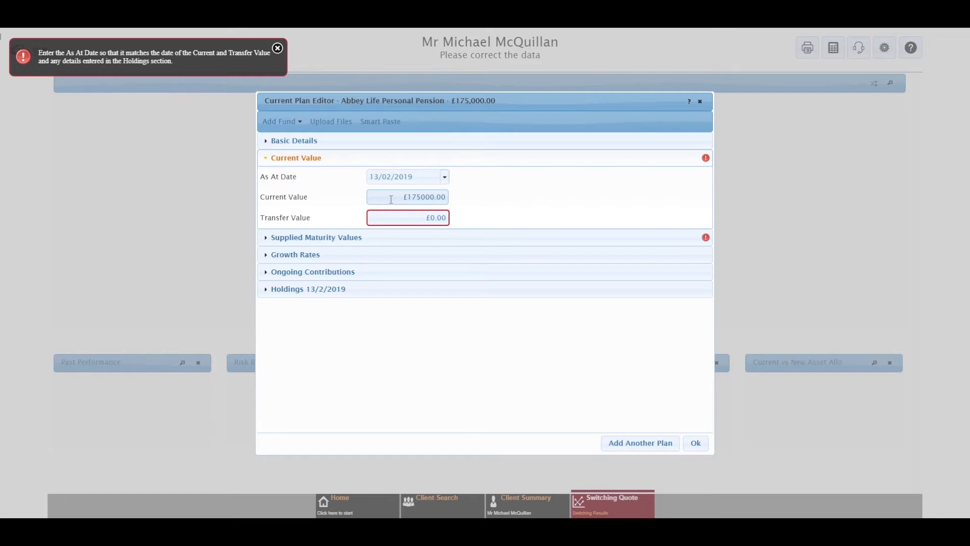
{"action": "left_click", "coordinate": [513, 203]}
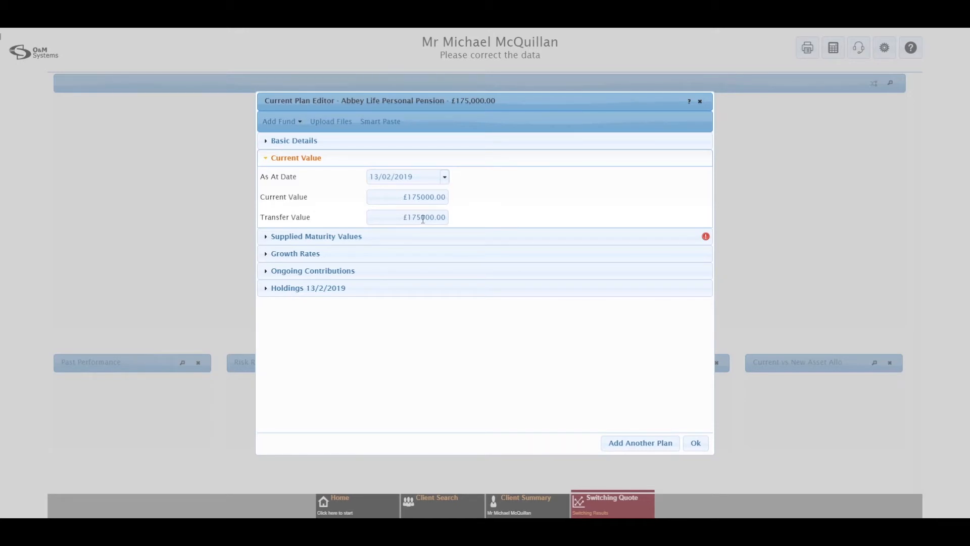
{"action": "left_click", "coordinate": [323, 238]}
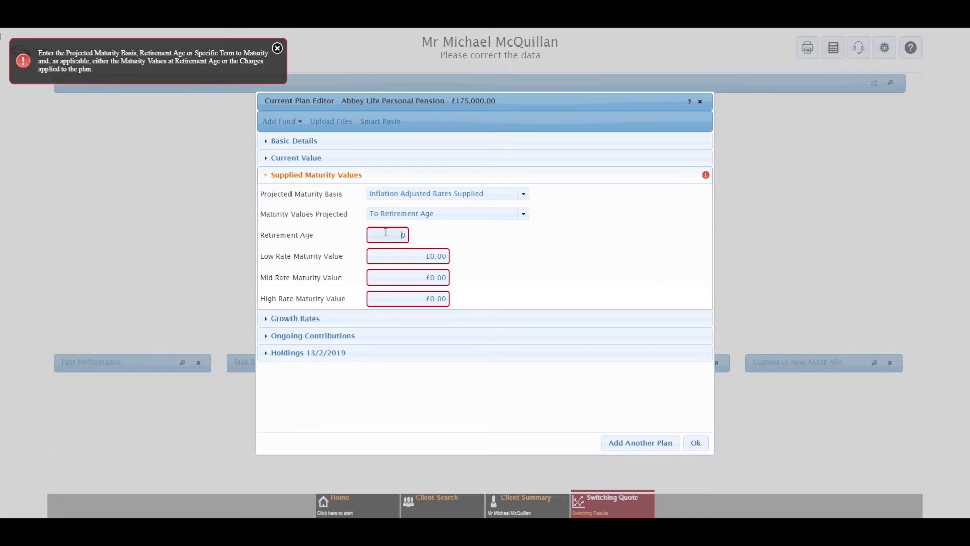
Set retirement age 65 with low, mid and high maturity values £147000, £215000 and £311000
{"action": "type", "text": "65"}
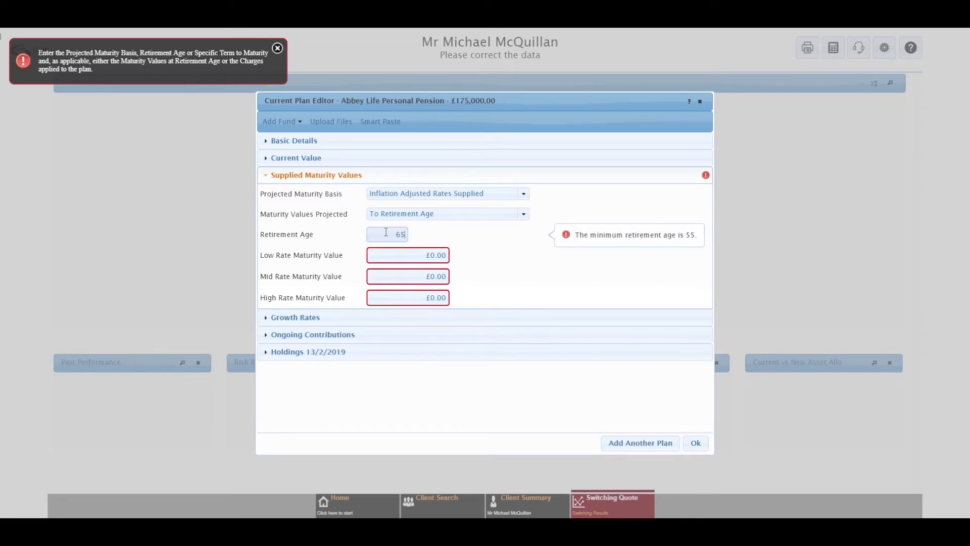
{"action": "left_click", "coordinate": [405, 253]}
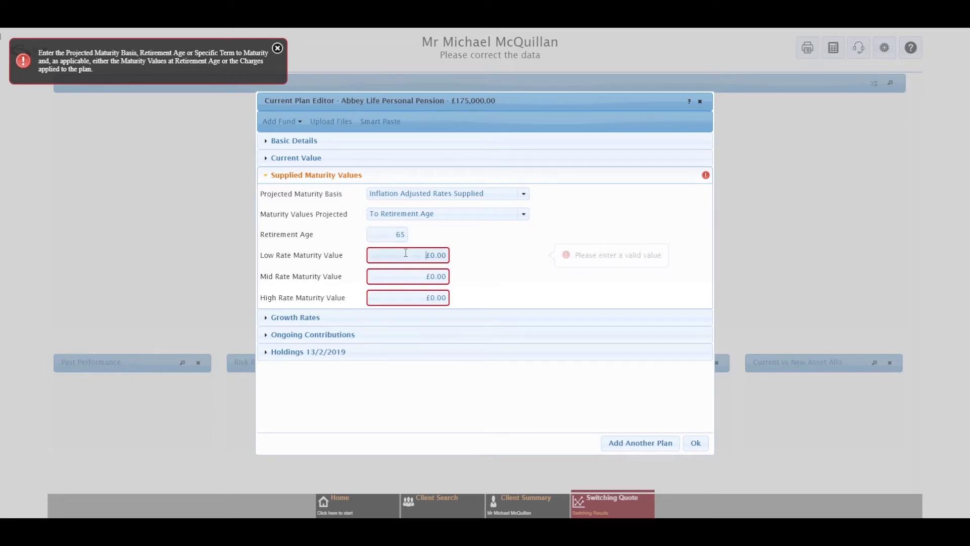
{"action": "type", "text": "14700"}
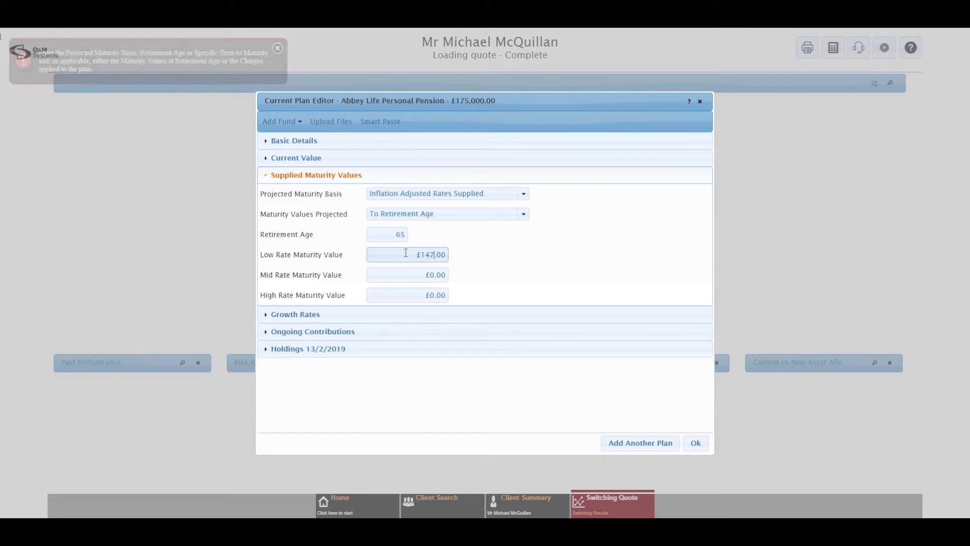
{"action": "type", "text": "0"}
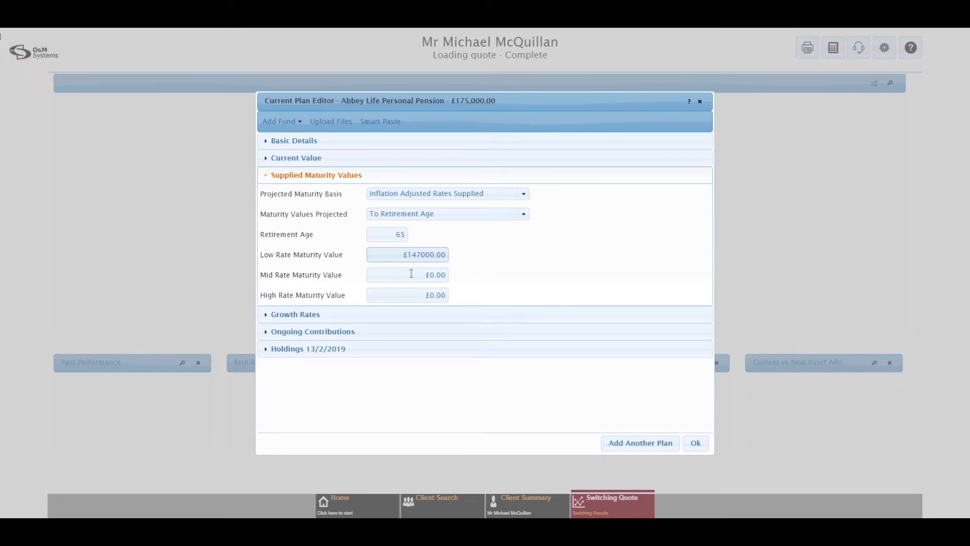
{"action": "left_click", "coordinate": [415, 275]}
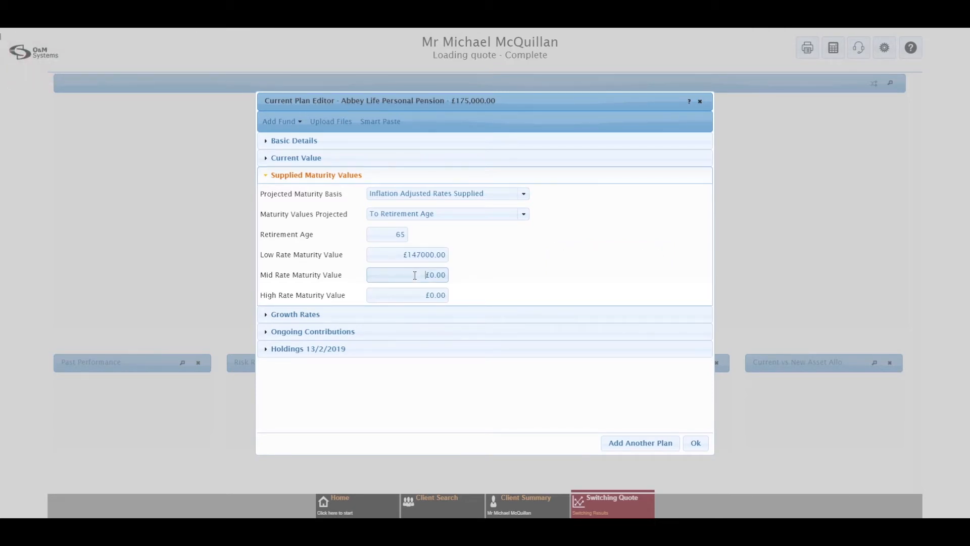
{"action": "type", "text": "215000"}
{"action": "left_click", "coordinate": [415, 292]}
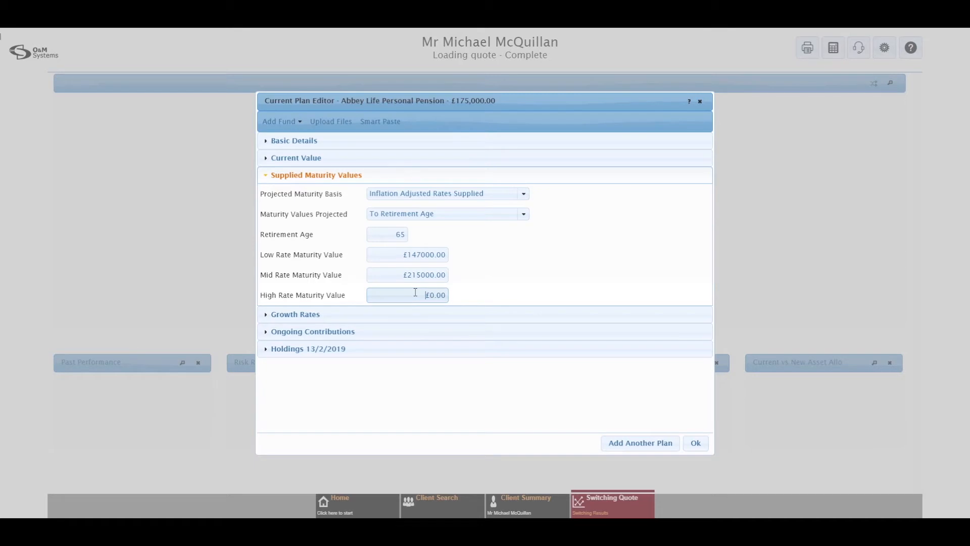
{"action": "type", "text": "31000"}
{"action": "type", "text": "1"}
{"action": "left_click", "coordinate": [557, 273]}
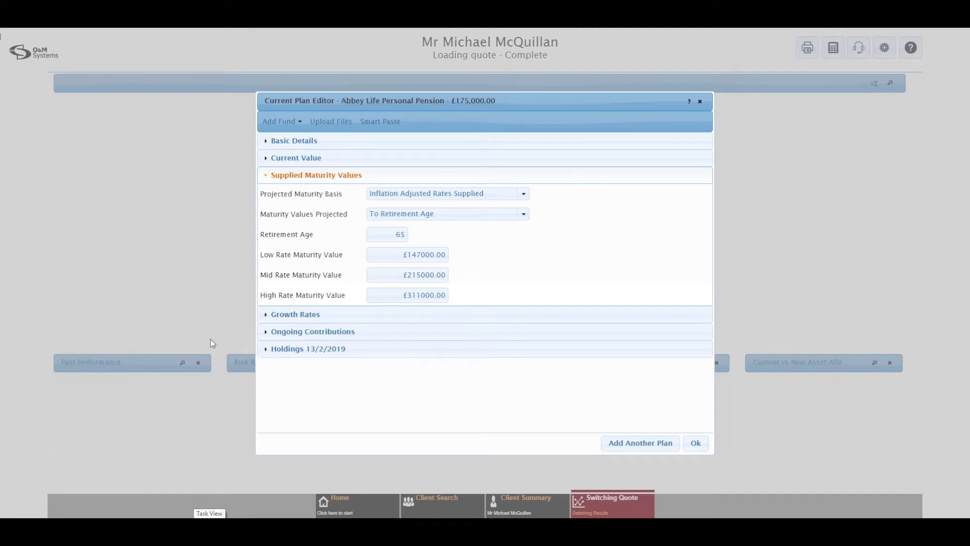
{"action": "left_click", "coordinate": [522, 197]}
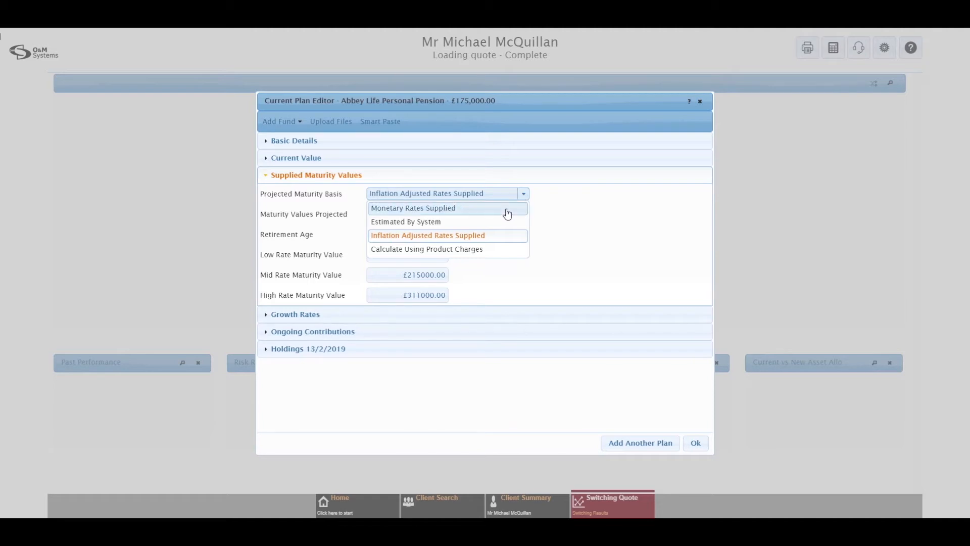
Try Estimated By System and Calculate Using Product Charges as maturity basis, then revert to Inflation Adjusted Rates Supplied
{"action": "left_click", "coordinate": [433, 226]}
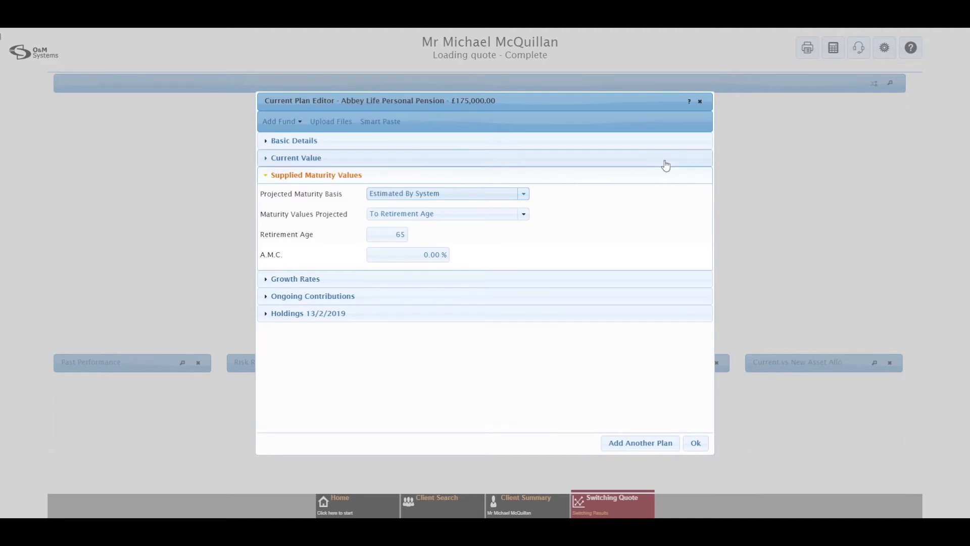
{"action": "left_click", "coordinate": [524, 194]}
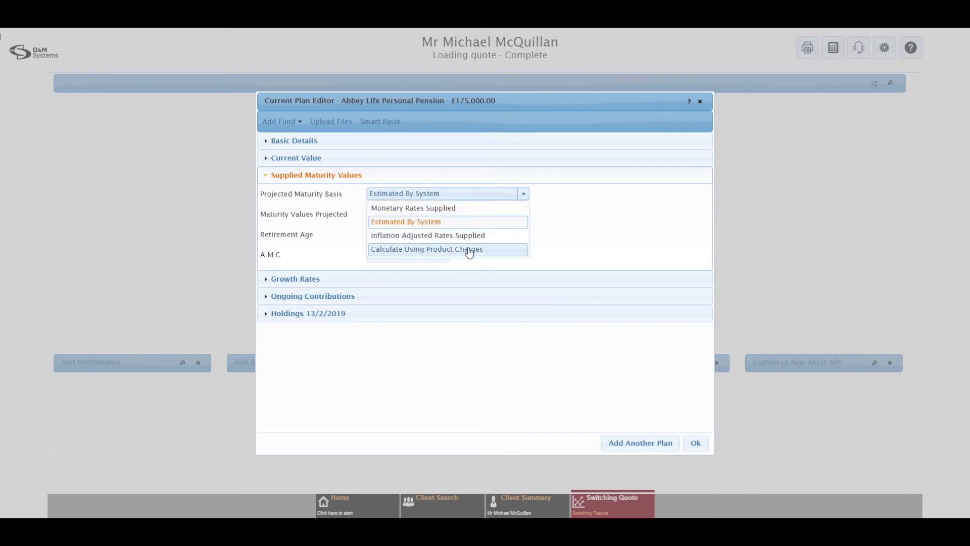
{"action": "left_click", "coordinate": [444, 252]}
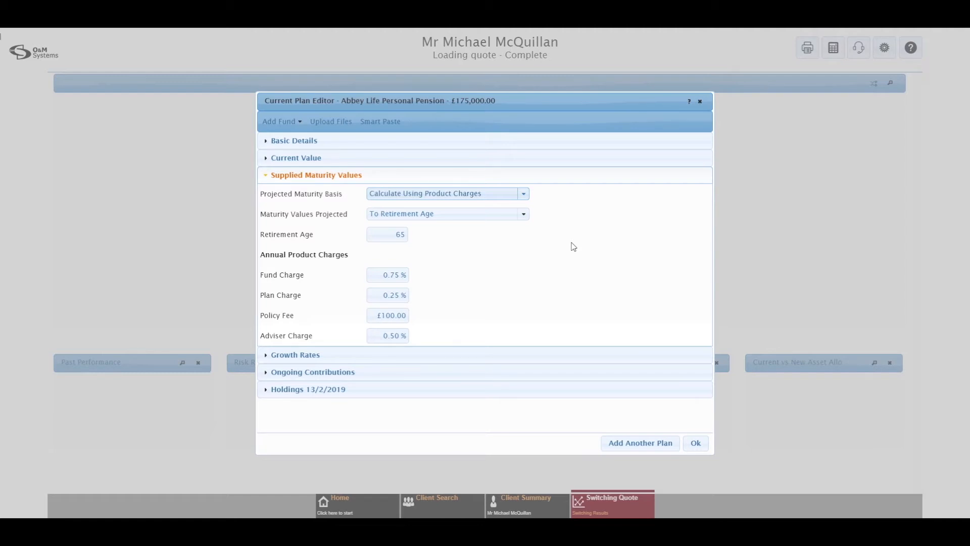
{"action": "left_click", "coordinate": [524, 195]}
{"action": "left_click", "coordinate": [453, 235]}
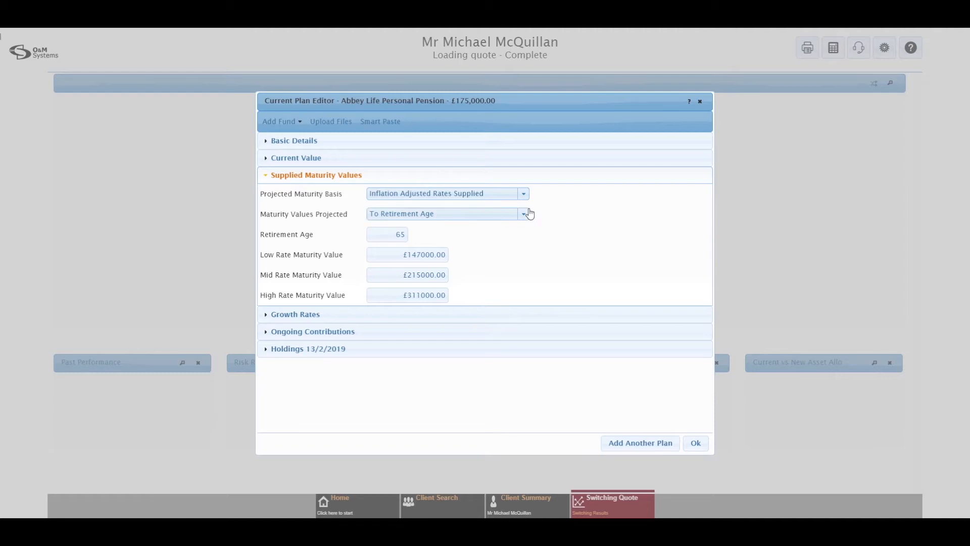
{"action": "left_click", "coordinate": [524, 194]}
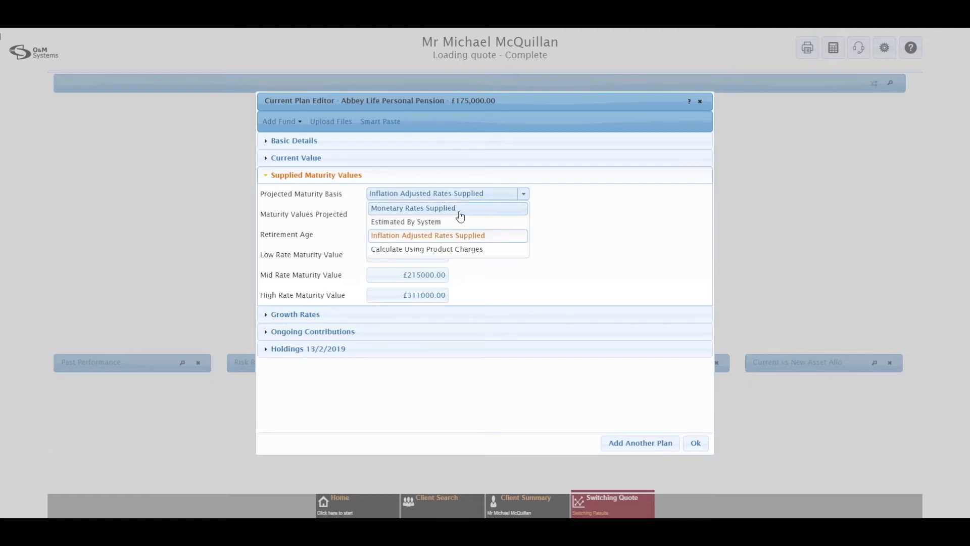
{"action": "left_click", "coordinate": [559, 212]}
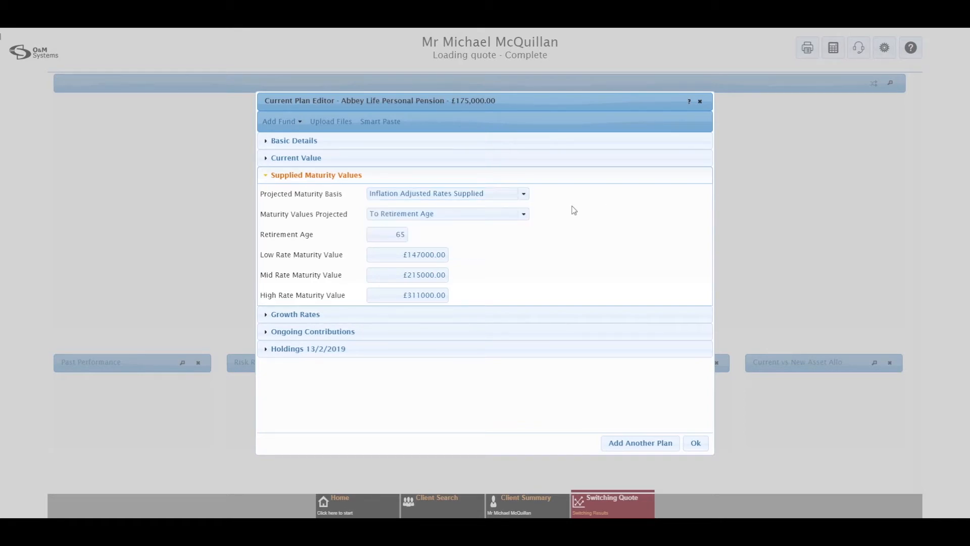
{"action": "left_click", "coordinate": [313, 317]}
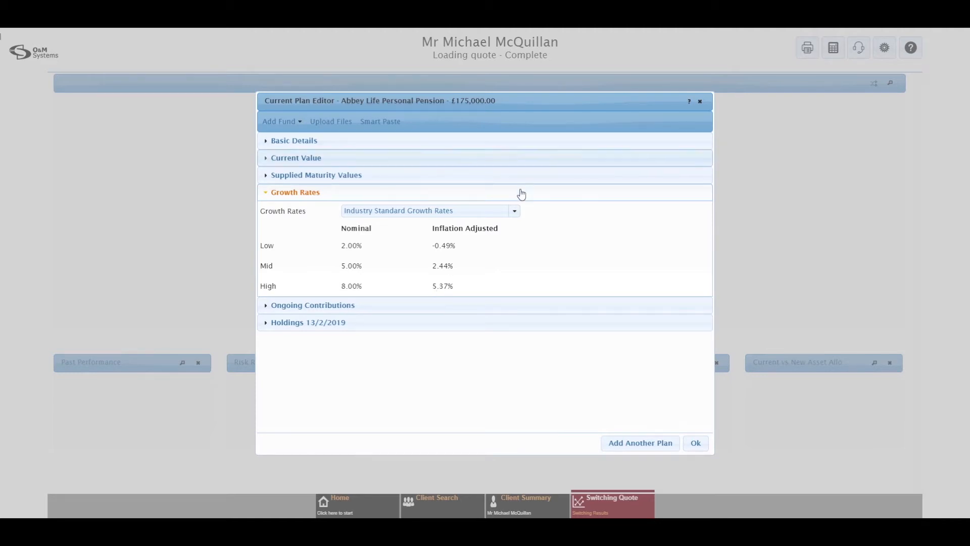
Switch growth rates to Inflation Adjusted Fund Specific Rates, enter -1 for Low, and cancel the calculator
{"action": "left_click", "coordinate": [514, 212]}
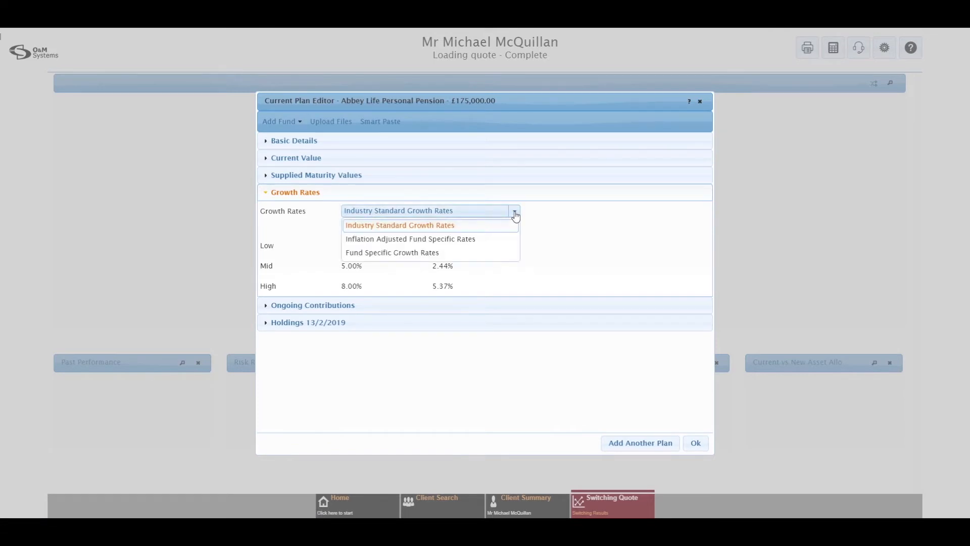
{"action": "left_click", "coordinate": [406, 240]}
{"action": "left_click", "coordinate": [443, 246]}
{"action": "type", "text": "-1"}
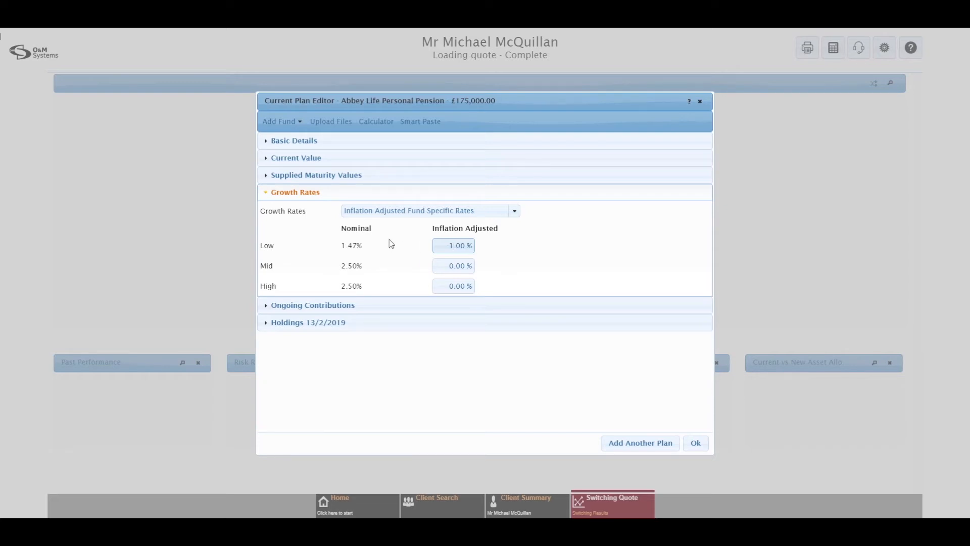
{"action": "left_click", "coordinate": [378, 125]}
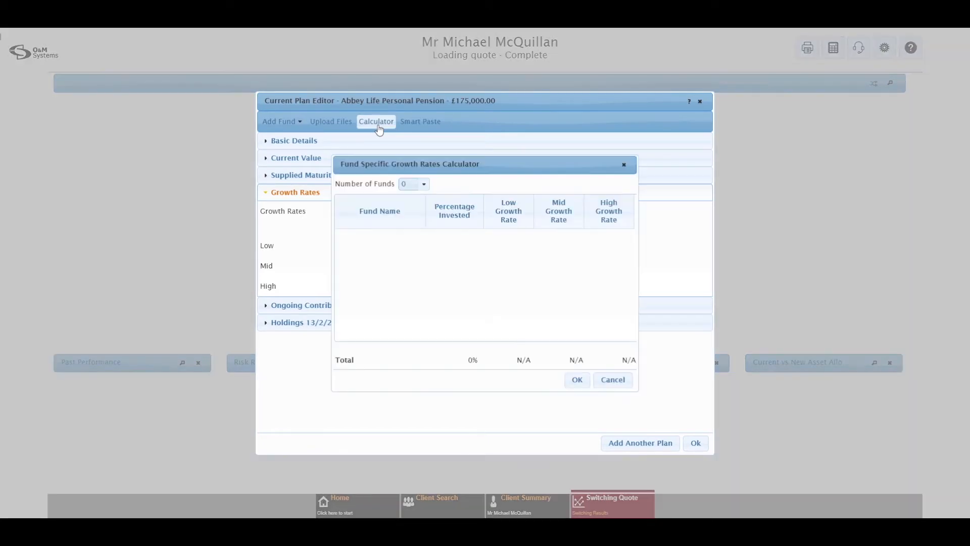
{"action": "left_click", "coordinate": [422, 185]}
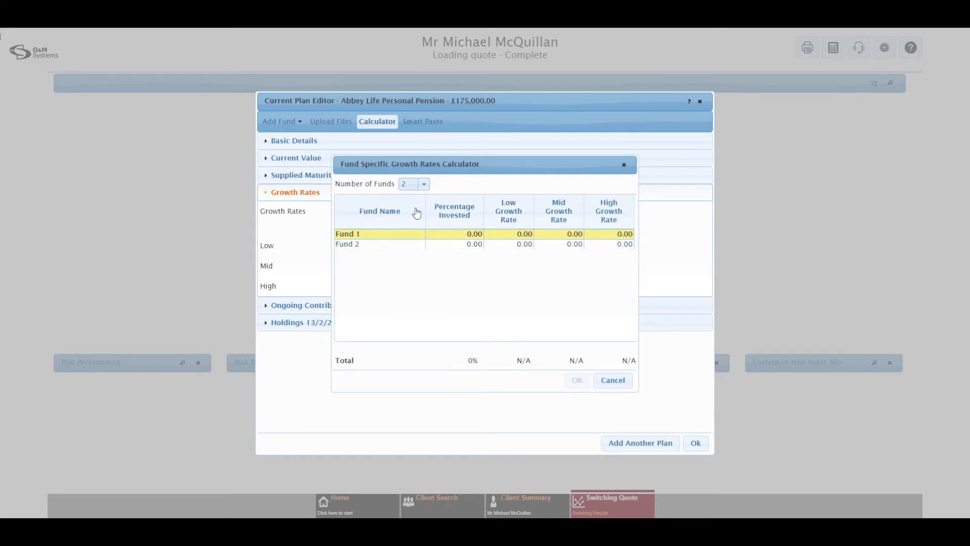
{"action": "left_click", "coordinate": [618, 384]}
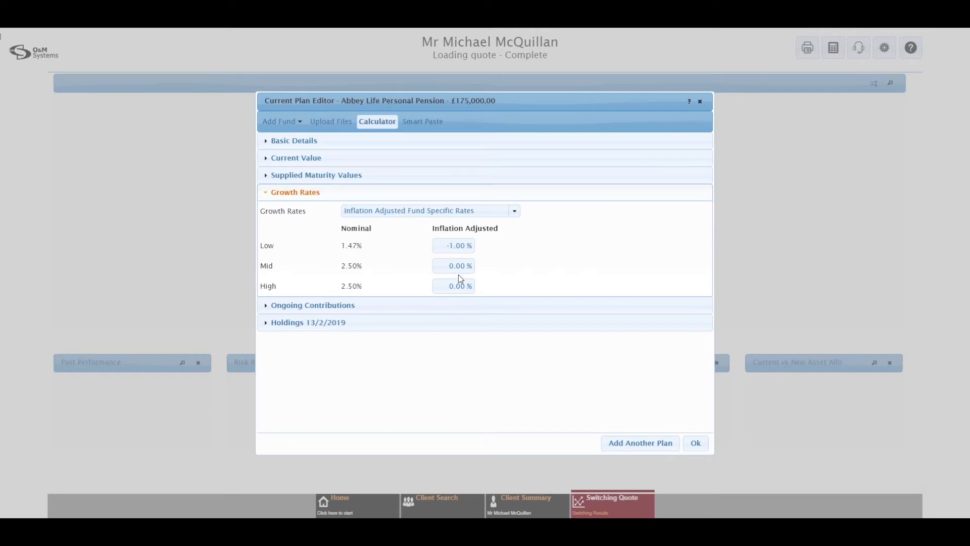
Restore Industry Standard Growth Rates and expand the Ongoing Contributions section
{"action": "left_click", "coordinate": [515, 211]}
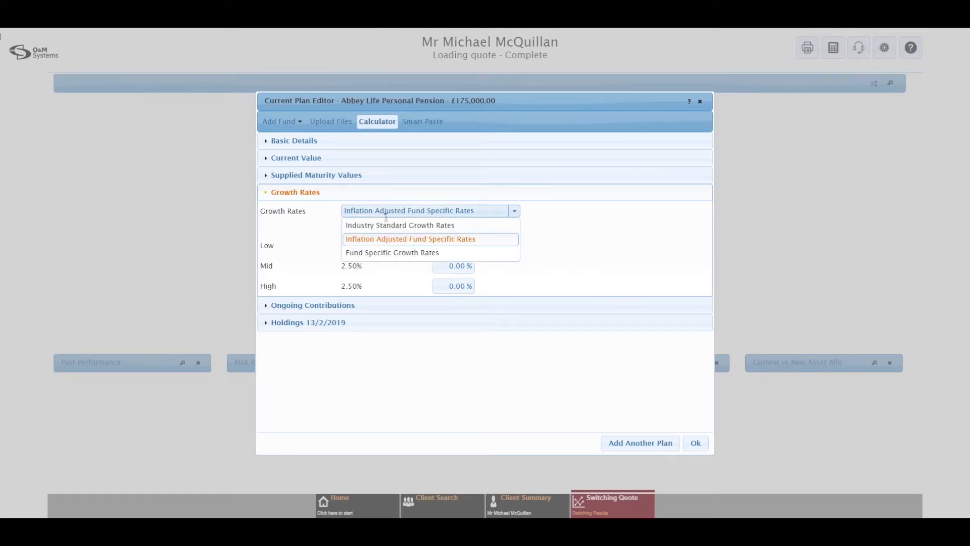
{"action": "left_click", "coordinate": [443, 225]}
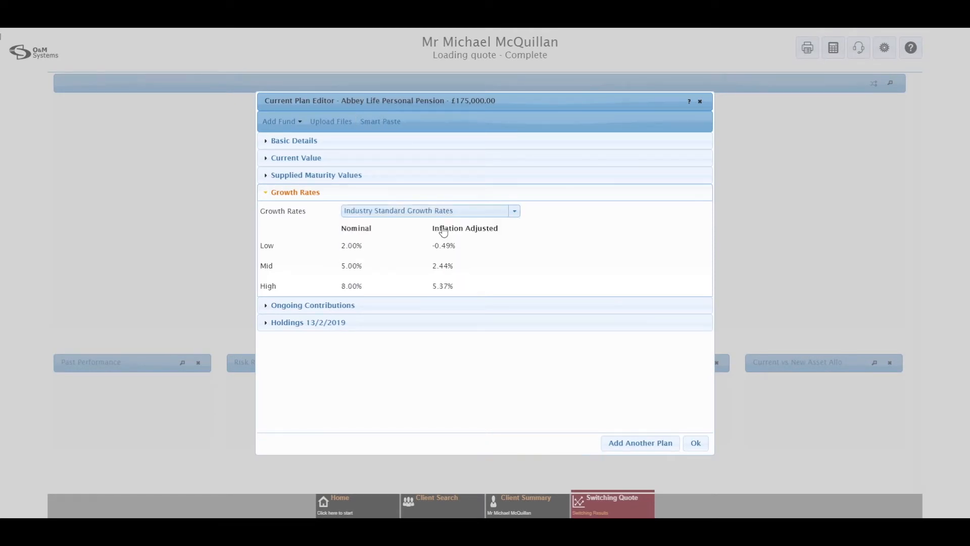
{"action": "left_click", "coordinate": [511, 212]}
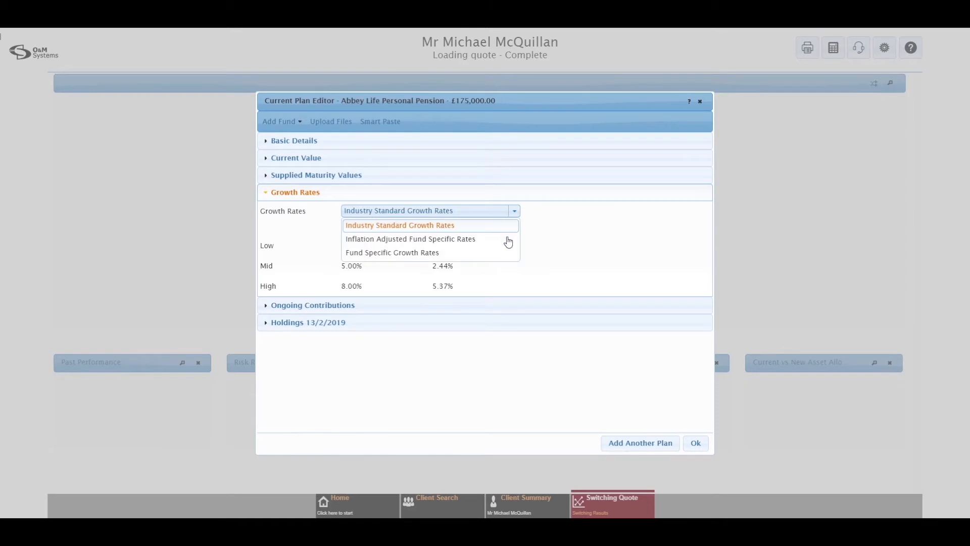
{"action": "left_click", "coordinate": [513, 212]}
{"action": "left_click", "coordinate": [344, 306]}
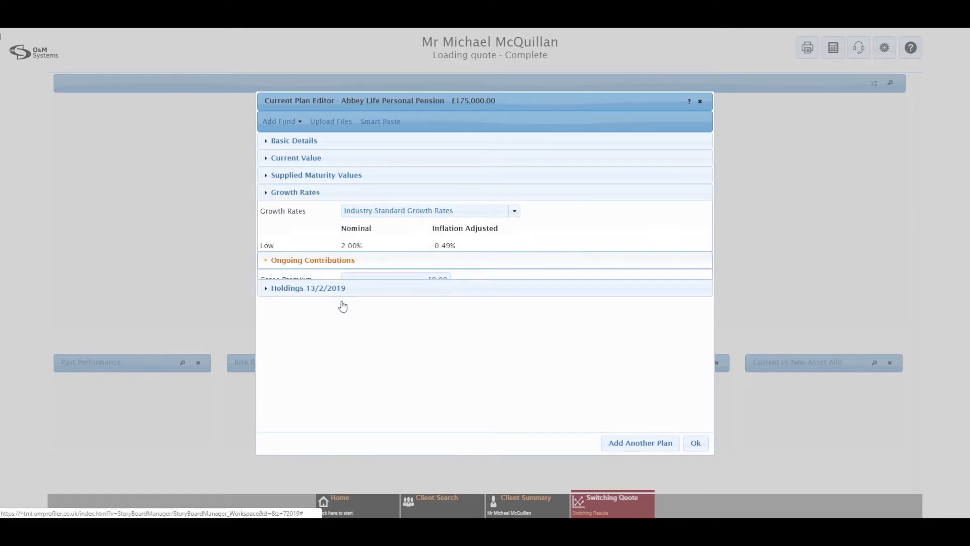
Enter and then delete a £100 gross premium, then expand Holdings 13/2/2019
{"action": "left_click", "coordinate": [402, 228]}
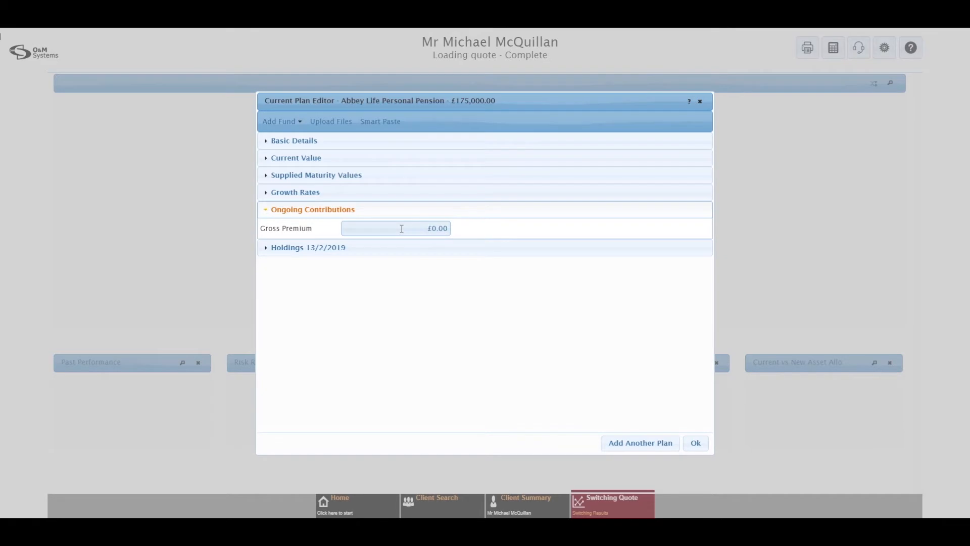
{"action": "type", "text": "100"}
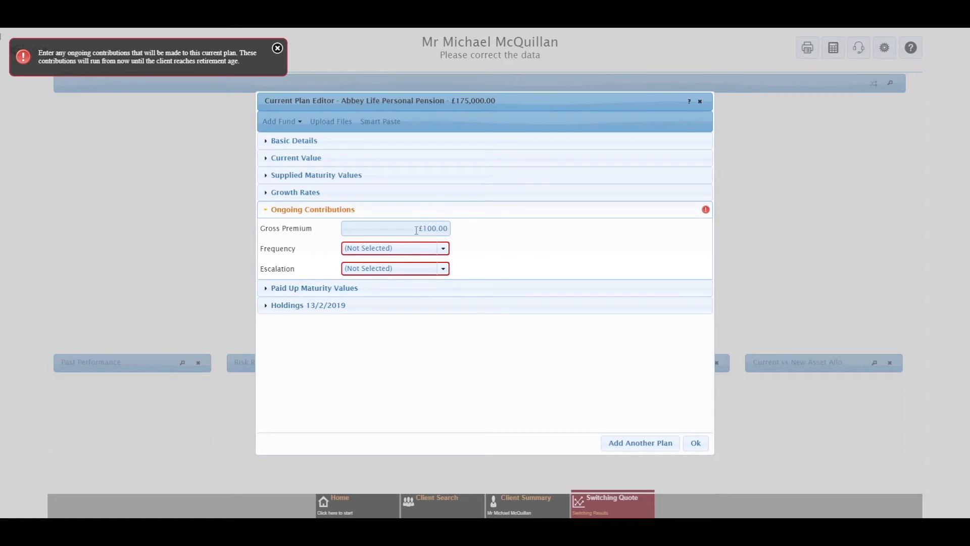
{"action": "left_click_drag", "start_coordinate": [417, 230], "coordinate": [456, 226]}
{"action": "key", "text": "BackSpace"}
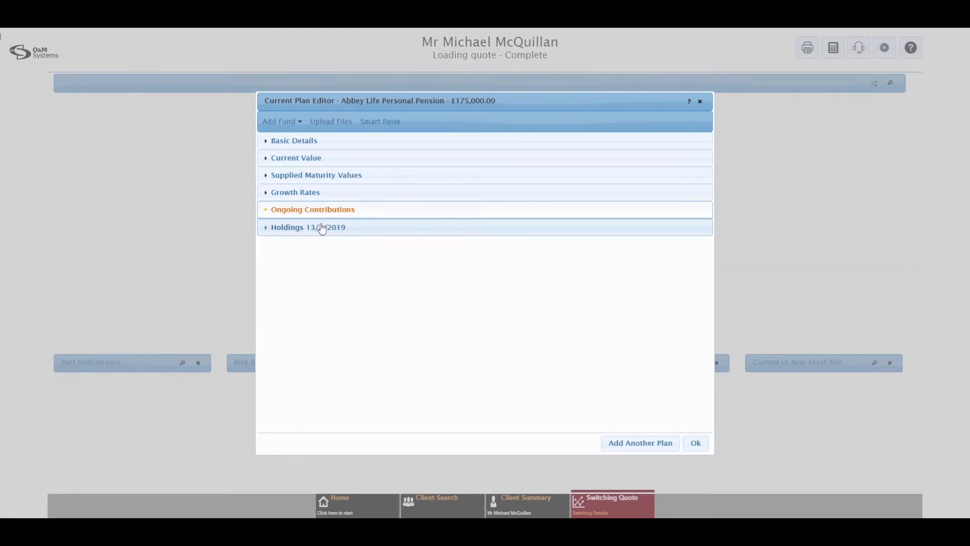
{"action": "left_click", "coordinate": [322, 228]}
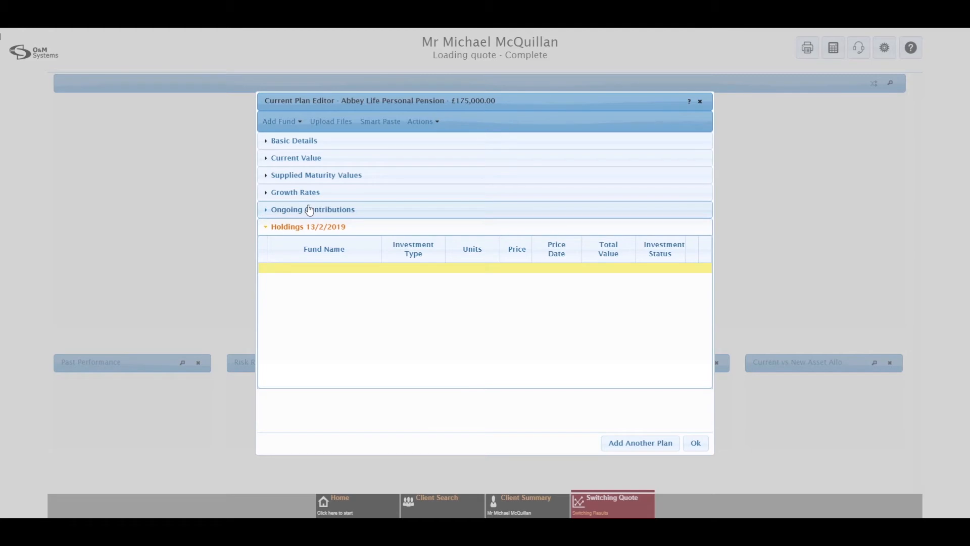
Open the Fund Picker through Add Fund's 'Pick funds from shortlist using fund name or ISIN' option
{"action": "left_click", "coordinate": [285, 125]}
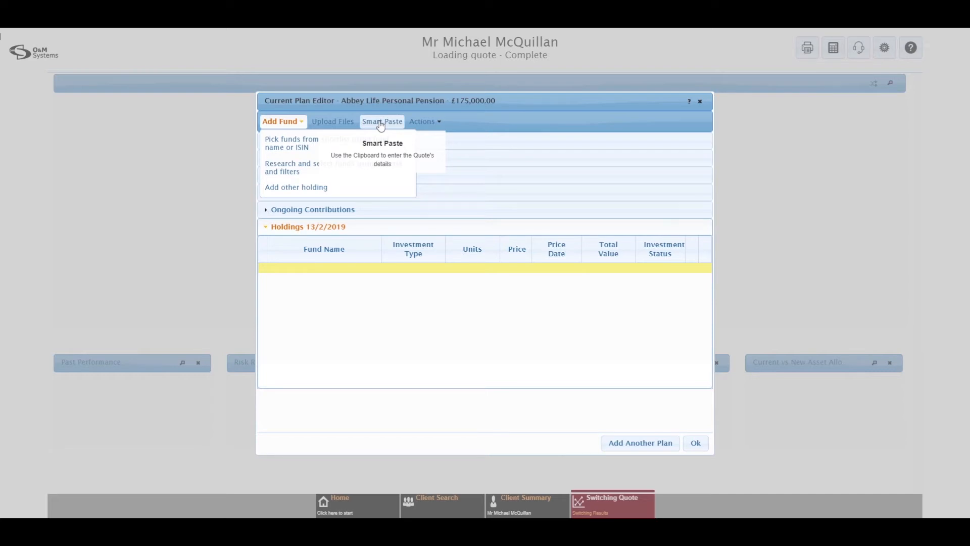
{"action": "left_click", "coordinate": [300, 147]}
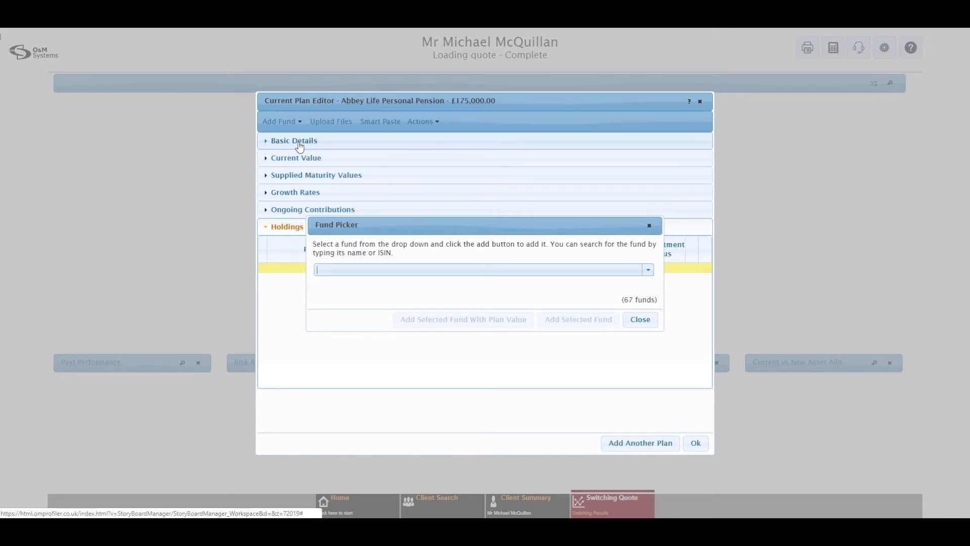
Add Abbey Fixed Interest Pen holding the full £175,000 plan value and confirm the plan
{"action": "left_click", "coordinate": [651, 270]}
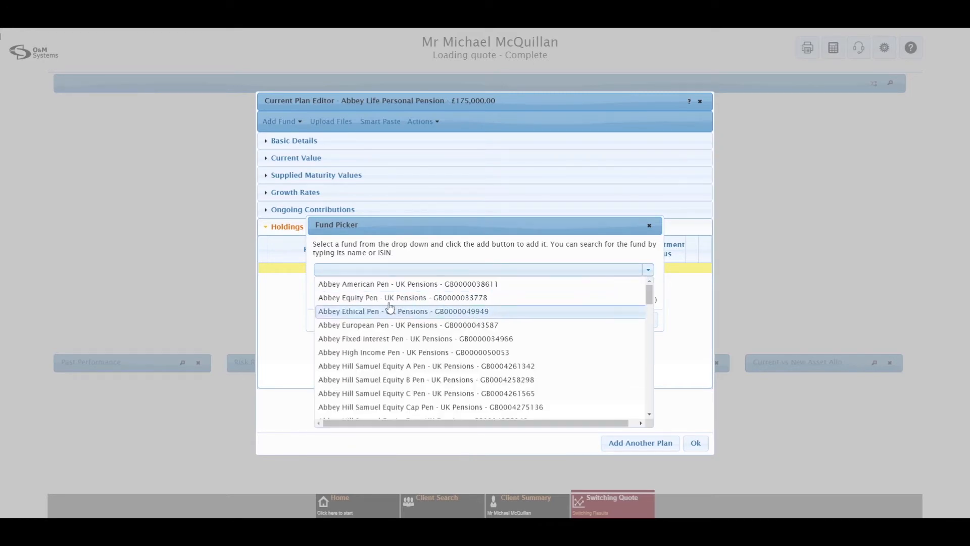
{"action": "left_click", "coordinate": [434, 339]}
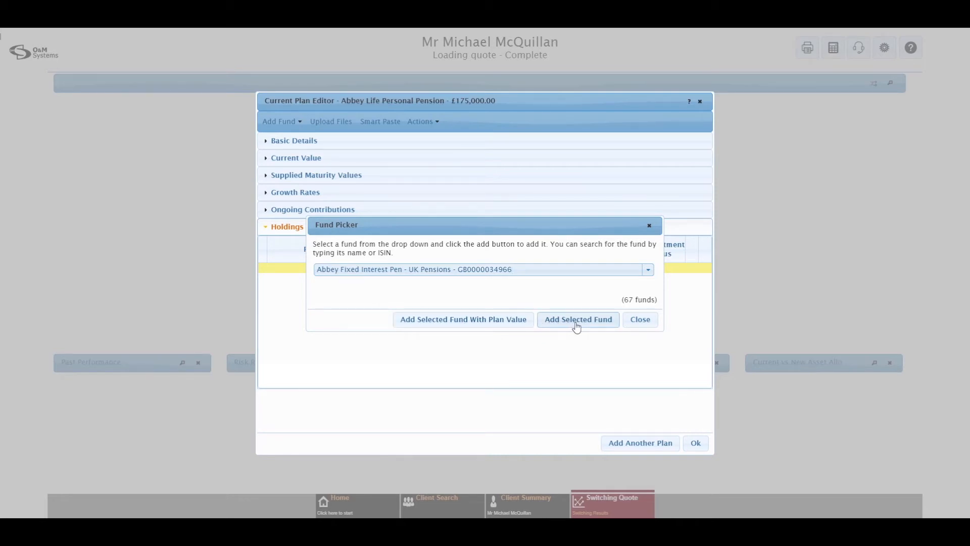
{"action": "left_click", "coordinate": [473, 320]}
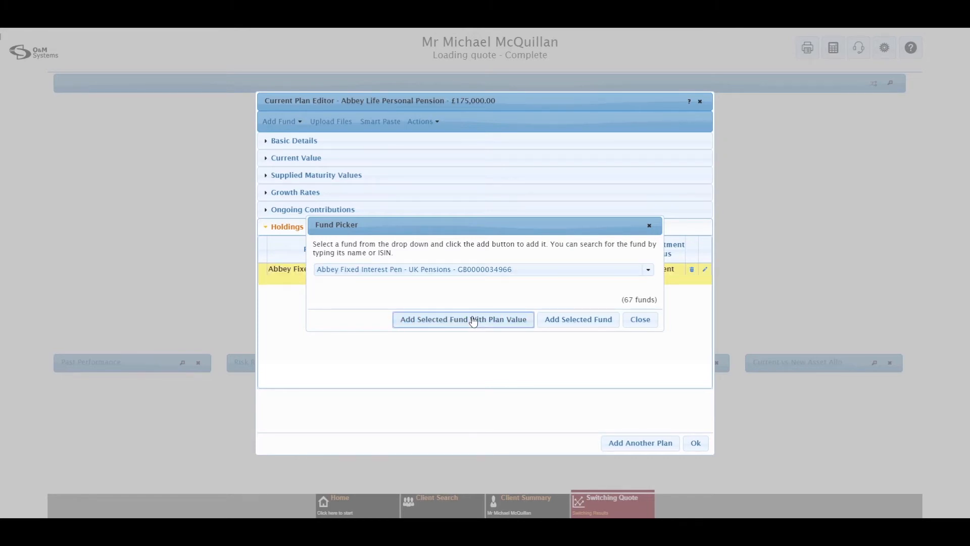
{"action": "left_click", "coordinate": [639, 320]}
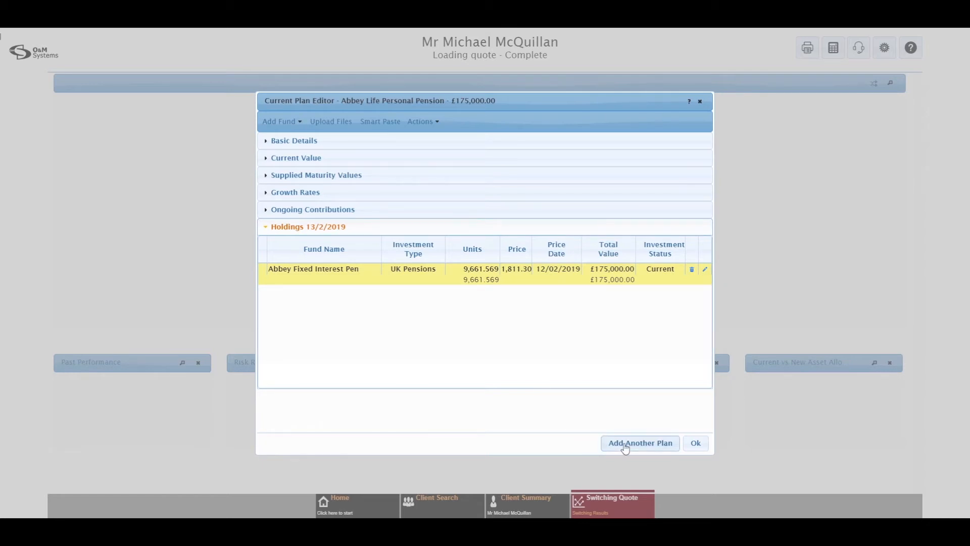
{"action": "left_click", "coordinate": [696, 443]}
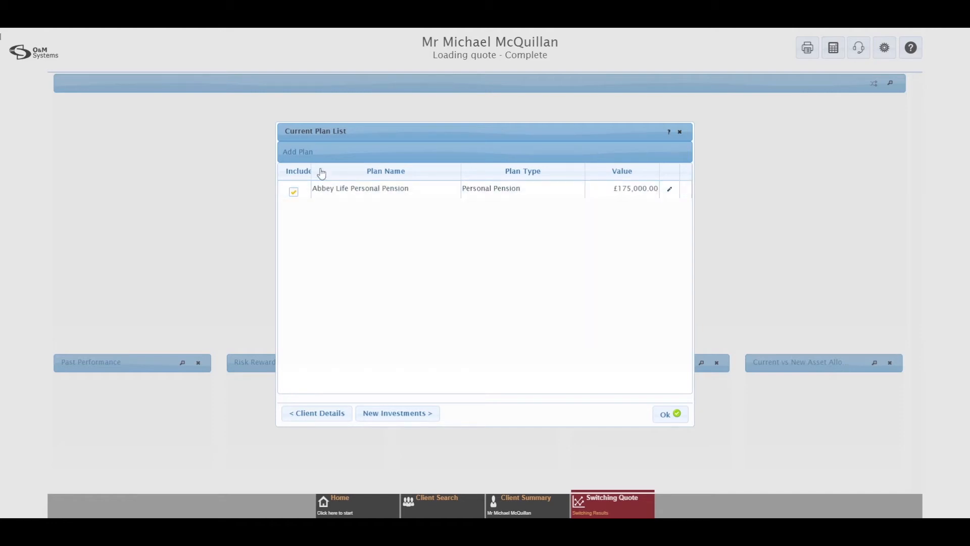
Select the Abbey Life Personal Pension plan and go to its new investments
{"action": "left_click", "coordinate": [410, 187]}
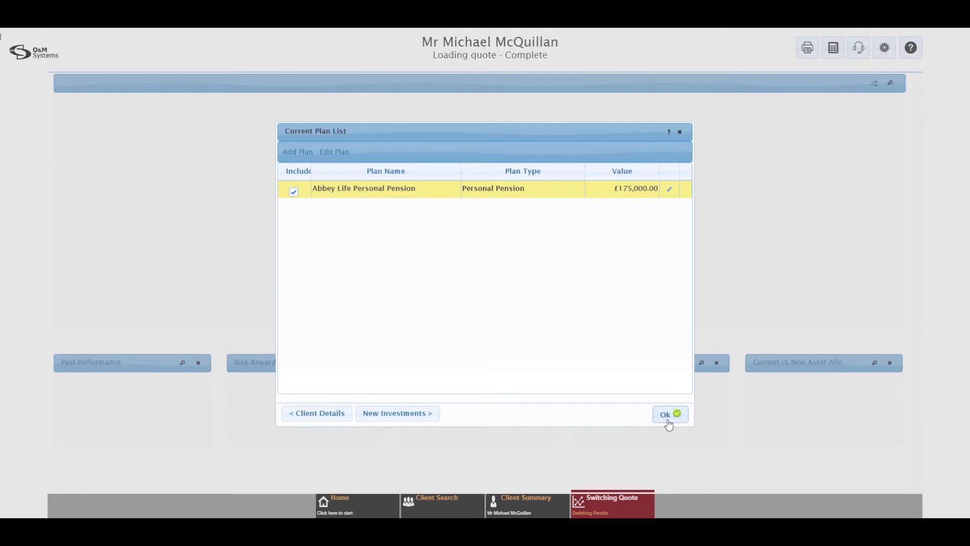
{"action": "left_click", "coordinate": [408, 415]}
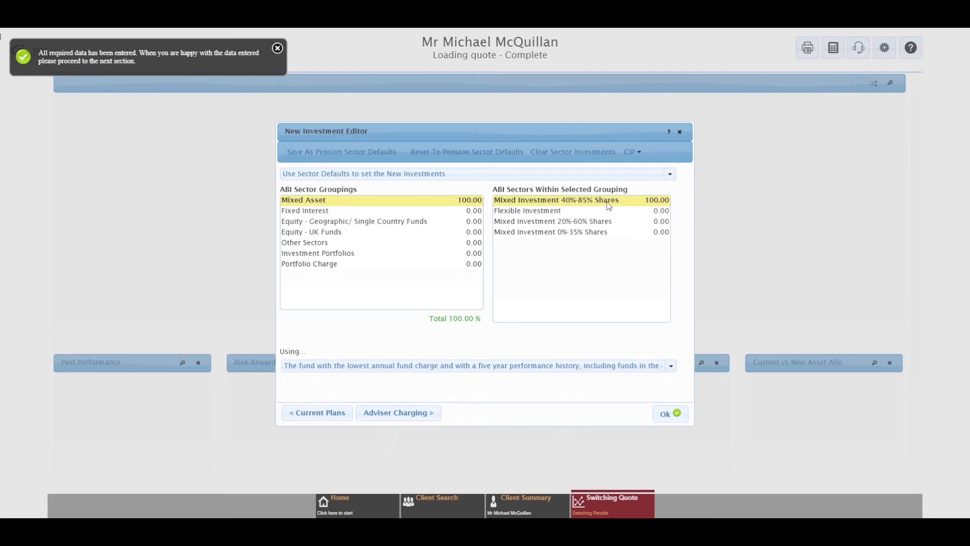
{"action": "left_click", "coordinate": [584, 224]}
{"action": "left_click", "coordinate": [589, 203]}
{"action": "left_click", "coordinate": [394, 367]}
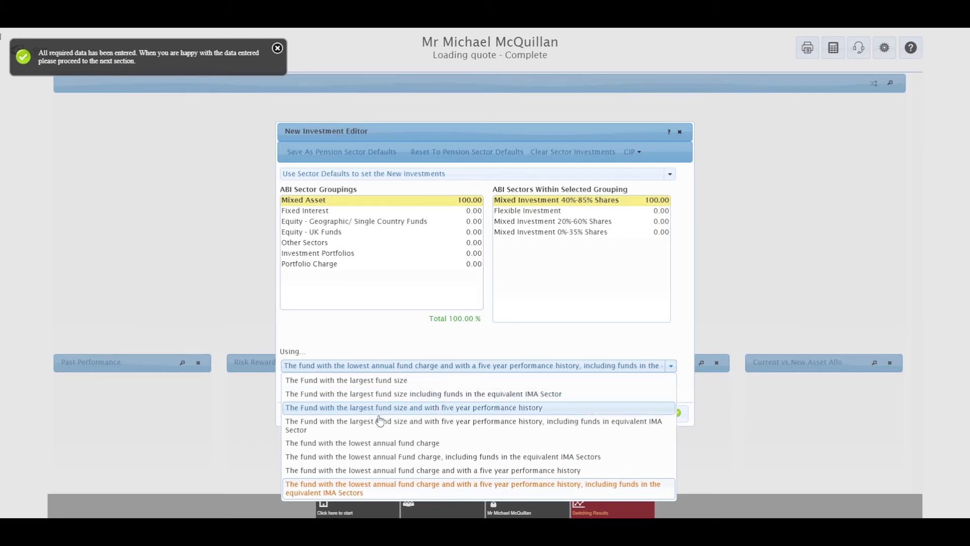
{"action": "left_click", "coordinate": [476, 344]}
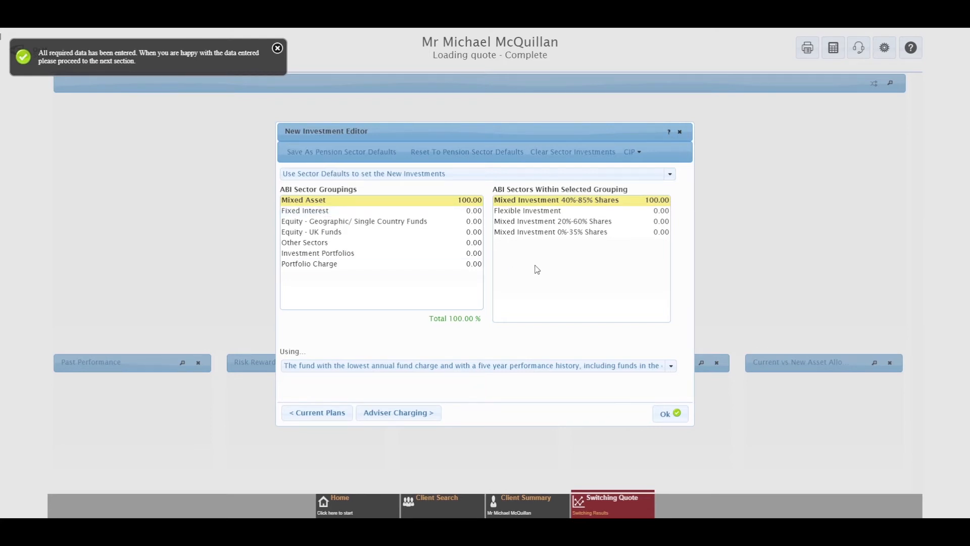
{"action": "left_click", "coordinate": [363, 172]}
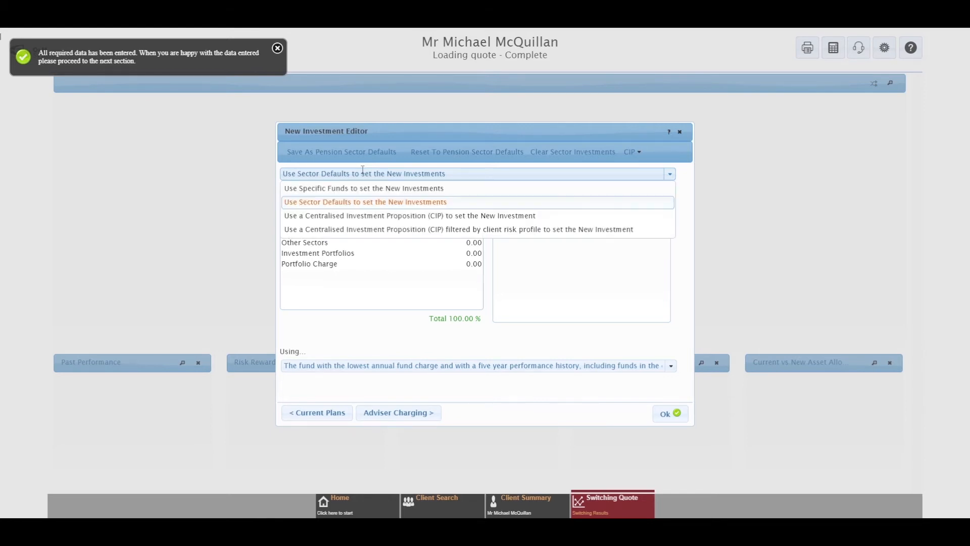
Switch the new investment mode from specific funds to 'Use a Centralised Investment Proposition (CIP)'
{"action": "left_click", "coordinate": [365, 189]}
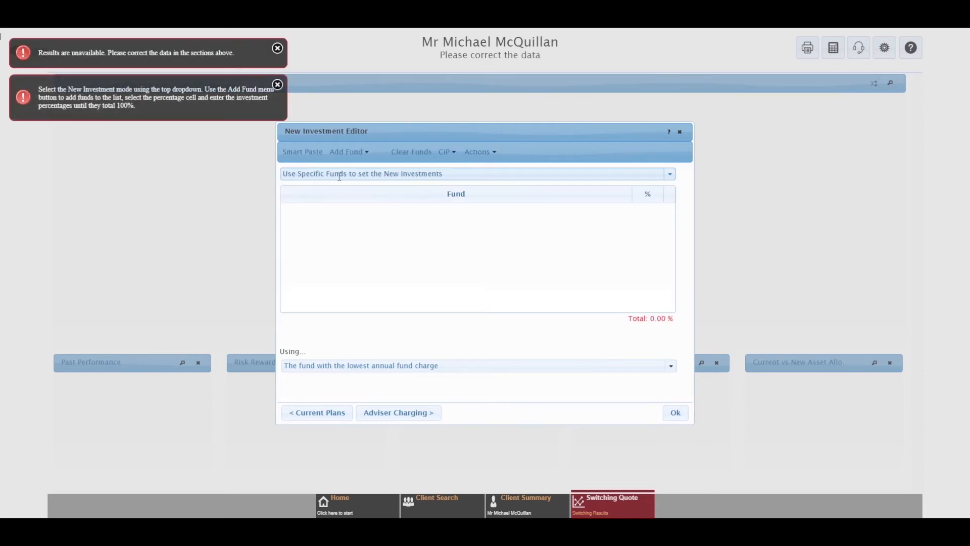
{"action": "left_click", "coordinate": [347, 152]}
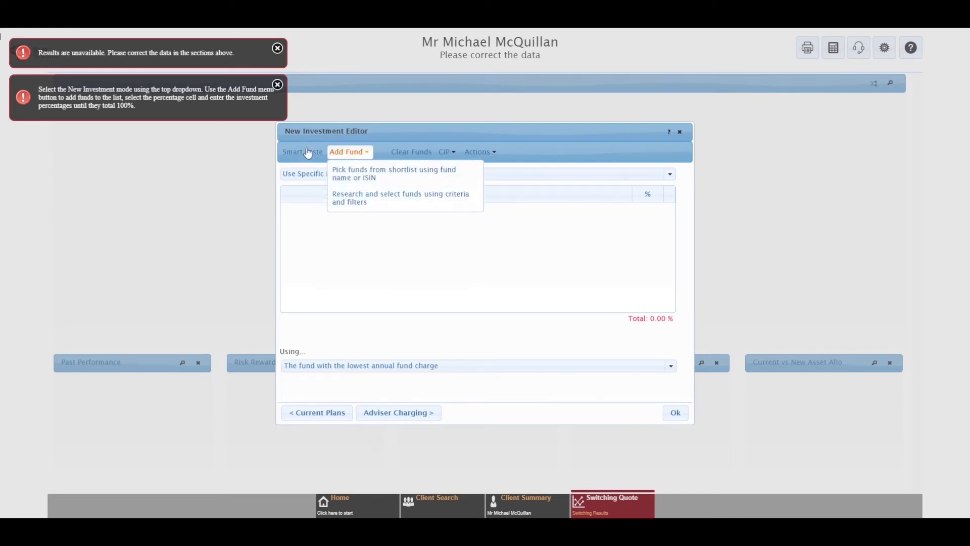
{"action": "left_click", "coordinate": [354, 154]}
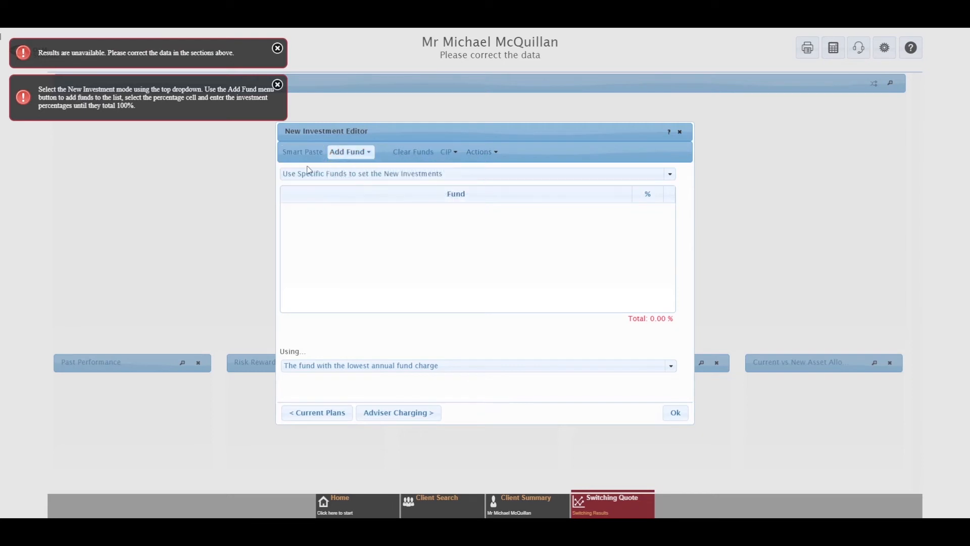
{"action": "left_click", "coordinate": [348, 174]}
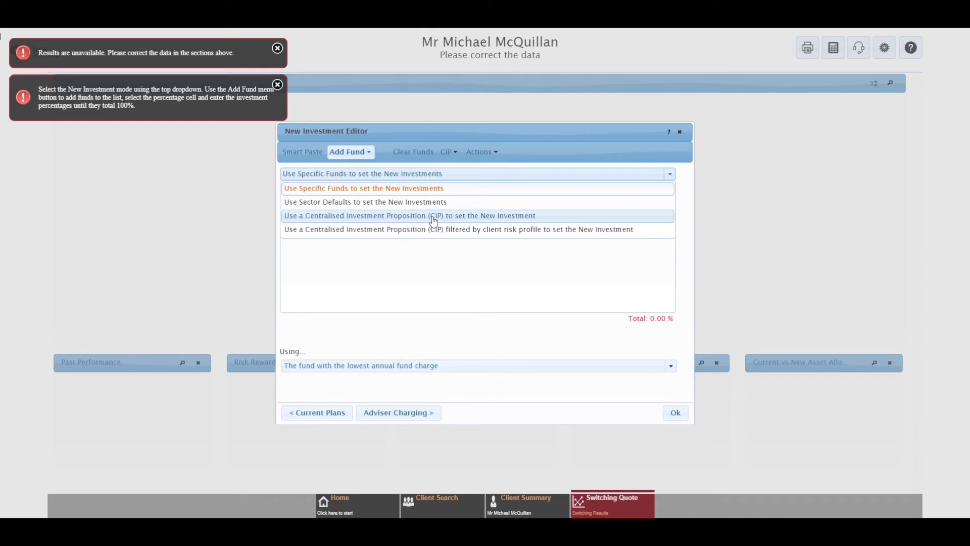
{"action": "left_click", "coordinate": [381, 218]}
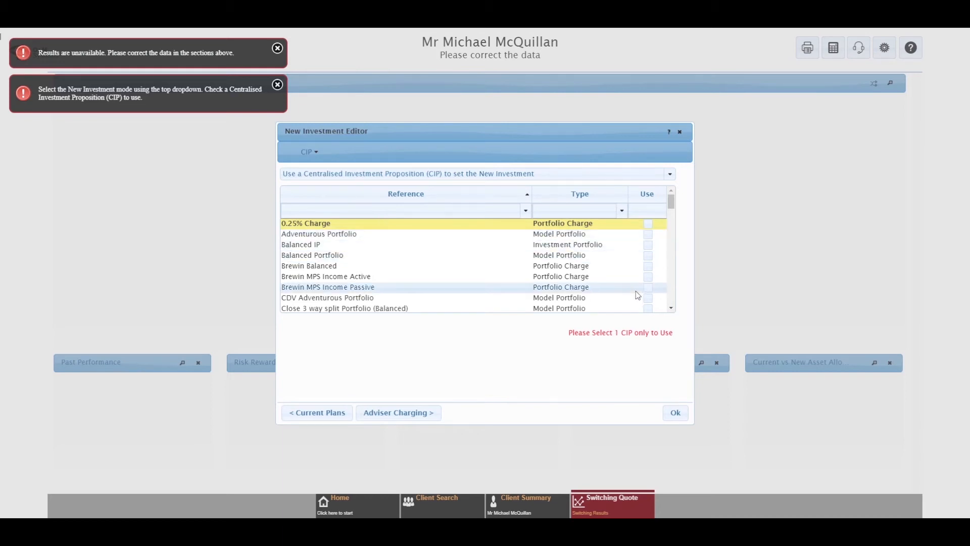
Tick Balanced Portfolio as the CIP, keeping the lowest annual fund charge rule
{"action": "left_click", "coordinate": [649, 256]}
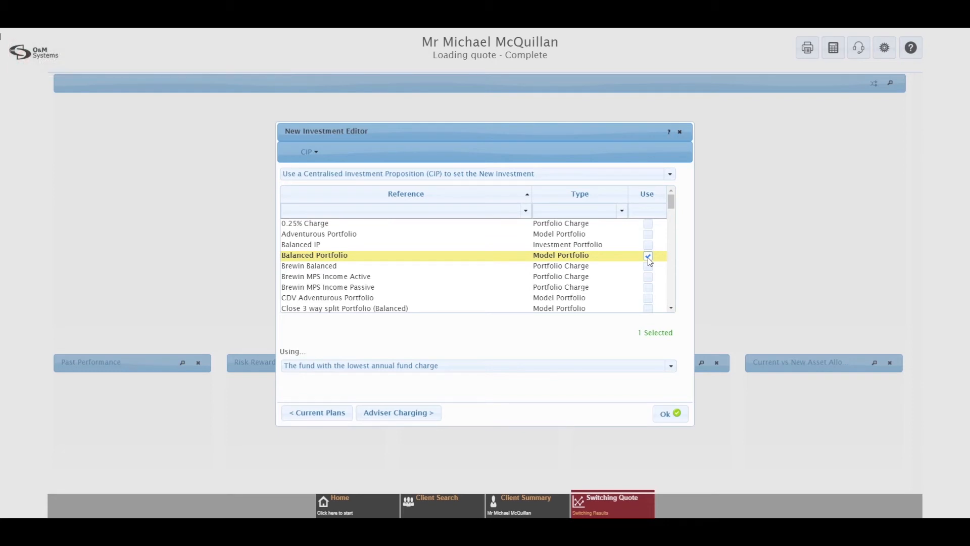
{"action": "left_click", "coordinate": [438, 366]}
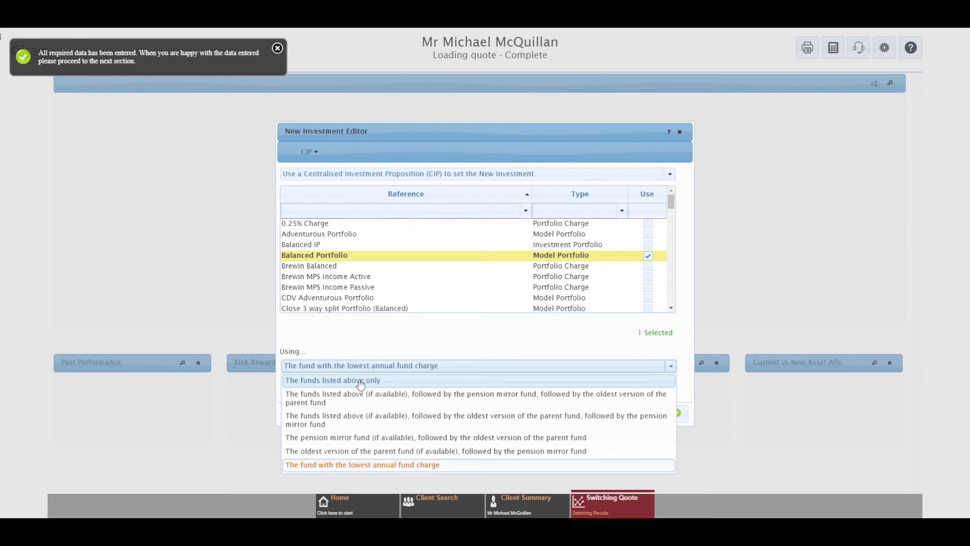
{"action": "left_click", "coordinate": [404, 347]}
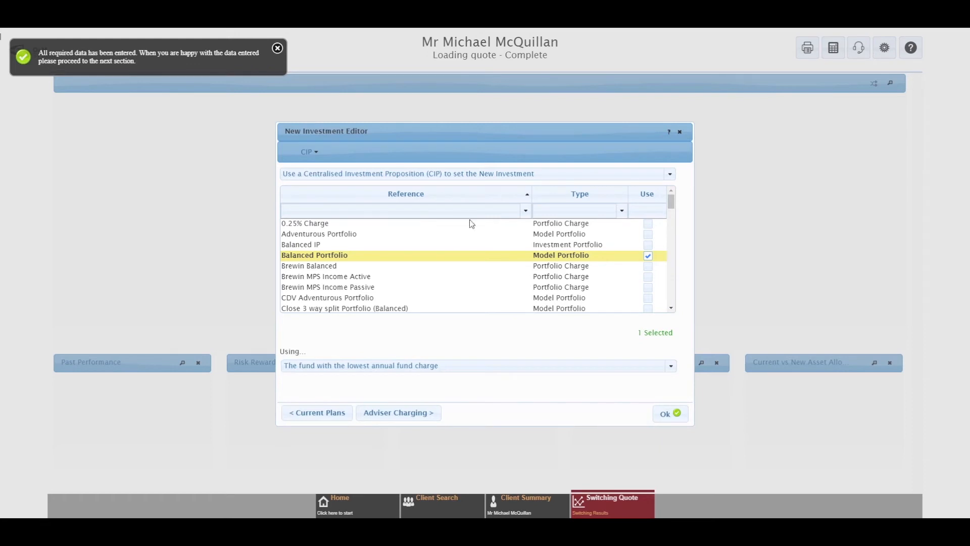
{"action": "left_click", "coordinate": [453, 174]}
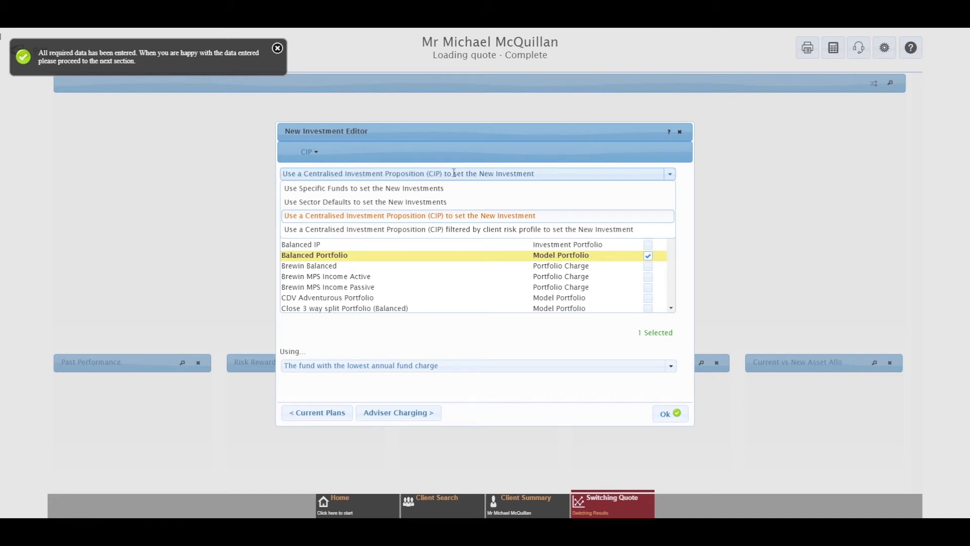
Choose 'Use Sector Defaults to set the New Investments' as the investment mode
{"action": "left_click", "coordinate": [439, 202]}
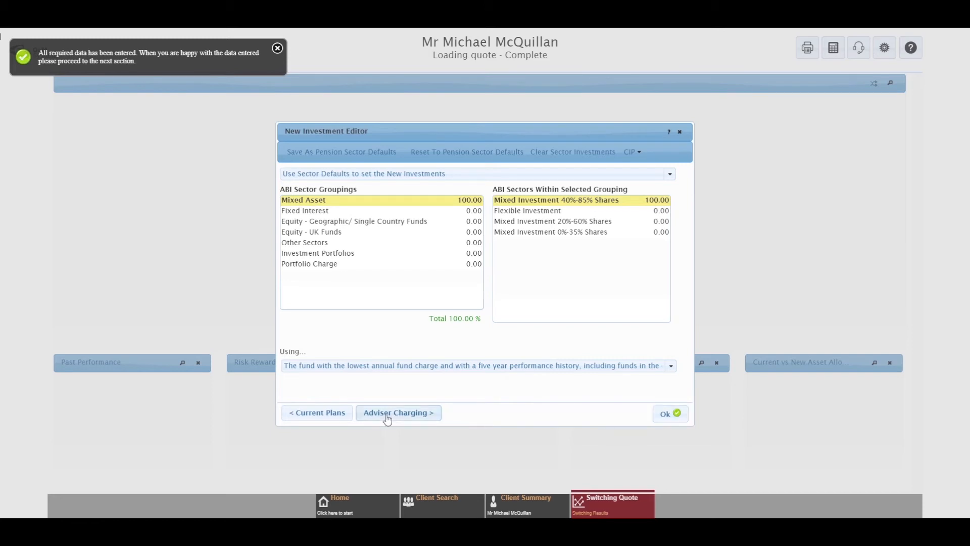
Confirm the new investments and recalculate the switching results across 58 products
{"action": "left_click", "coordinate": [667, 414]}
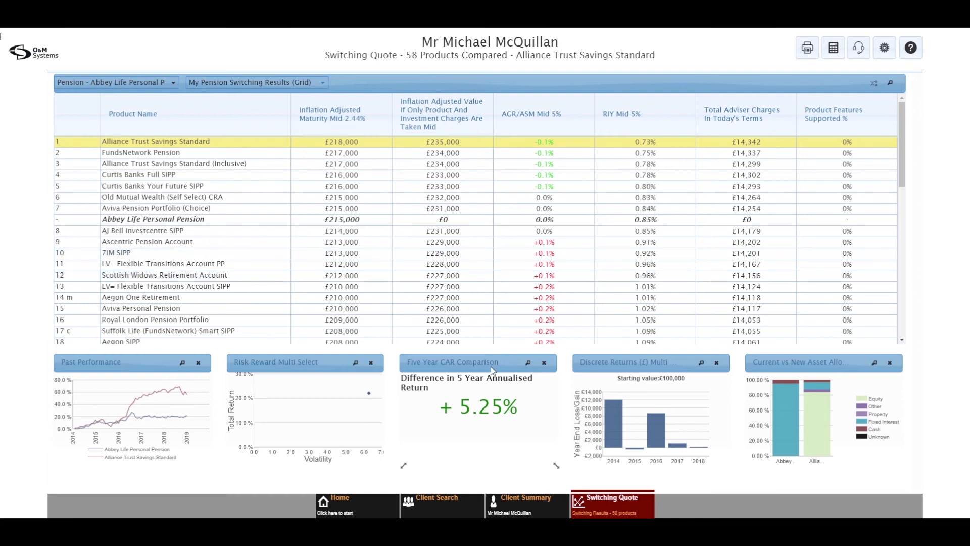
Make 7IM SIPP, row 10 of the results grid, the comparison product
{"action": "left_click", "coordinate": [178, 249]}
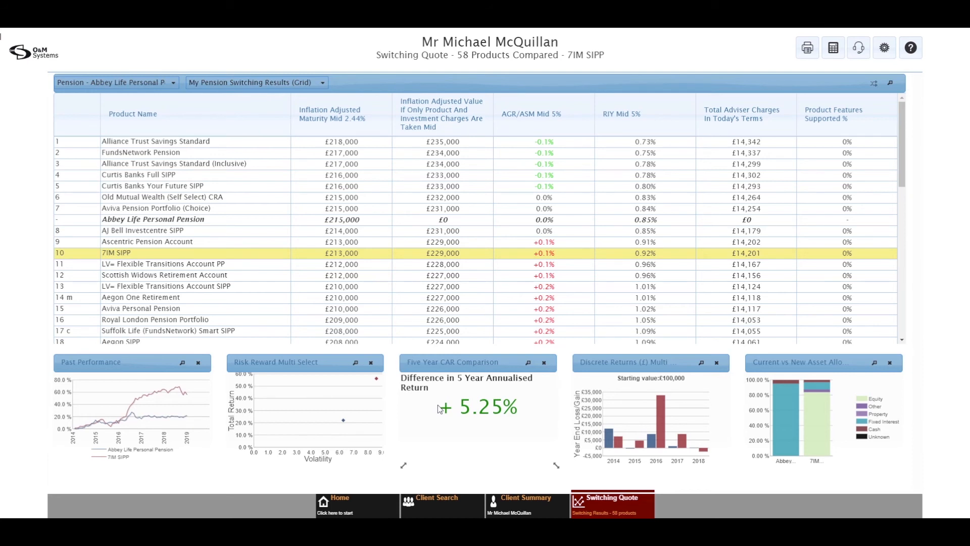
{"action": "left_click", "coordinate": [322, 84]}
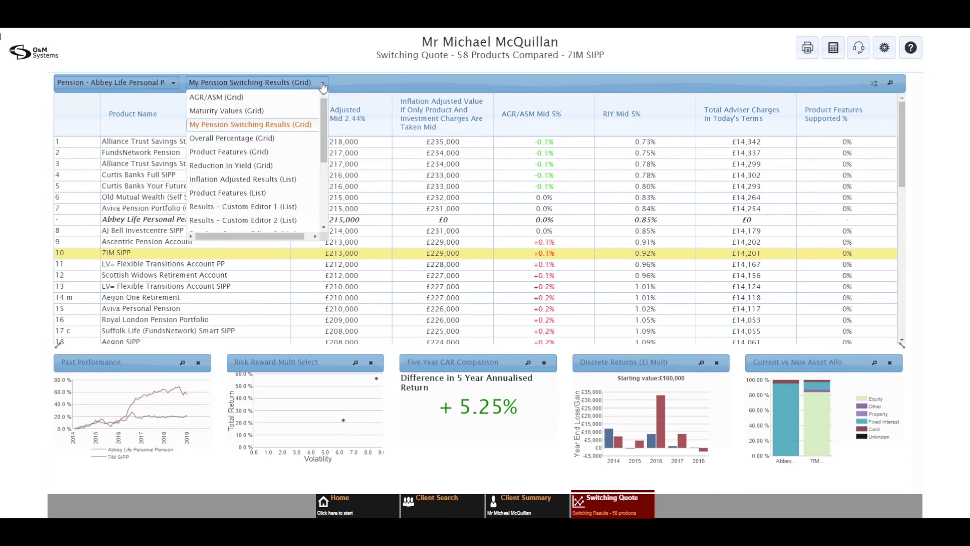
{"action": "left_click", "coordinate": [254, 111]}
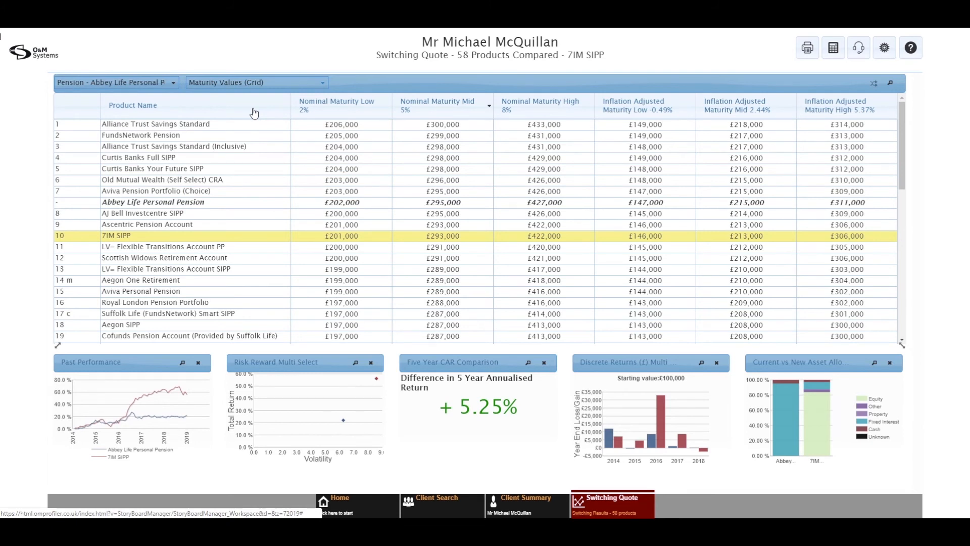
{"action": "left_click", "coordinate": [273, 85]}
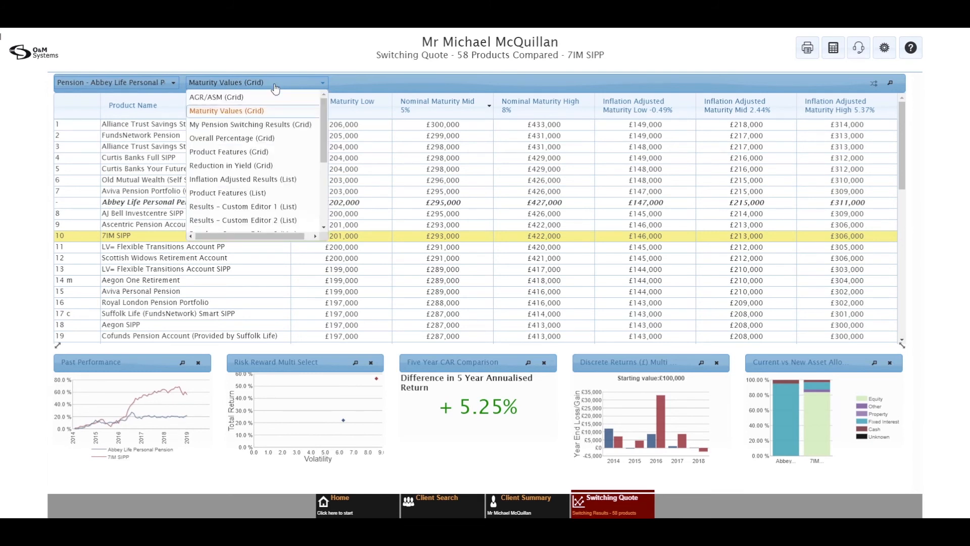
{"action": "left_click", "coordinate": [253, 126]}
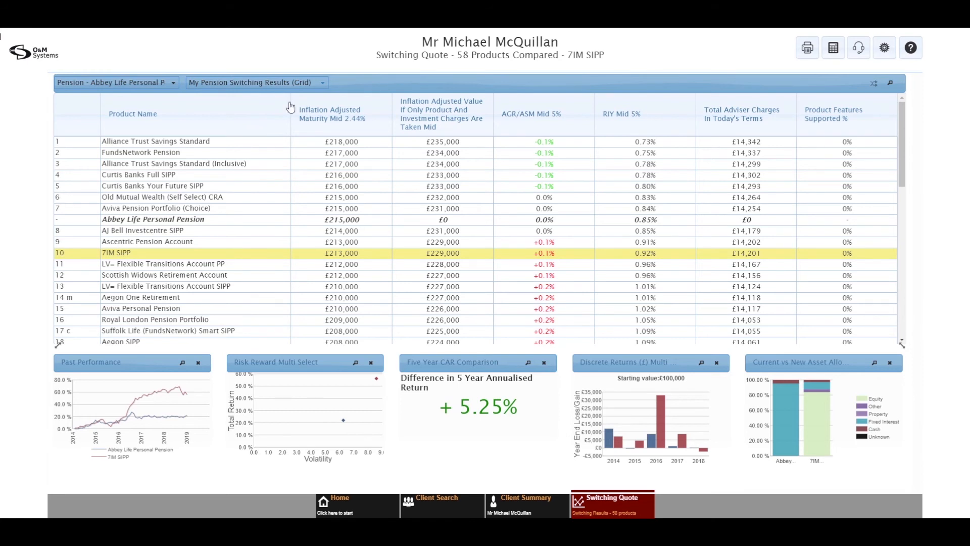
Show the New Report submenu from the Reports menu
{"action": "left_click", "coordinate": [809, 53]}
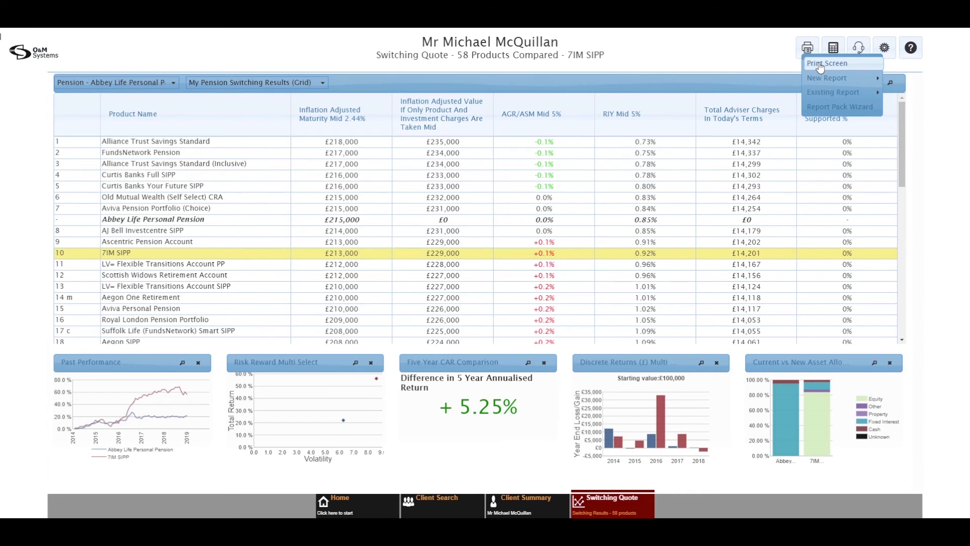
{"action": "mouse_move", "coordinate": [826, 80]}
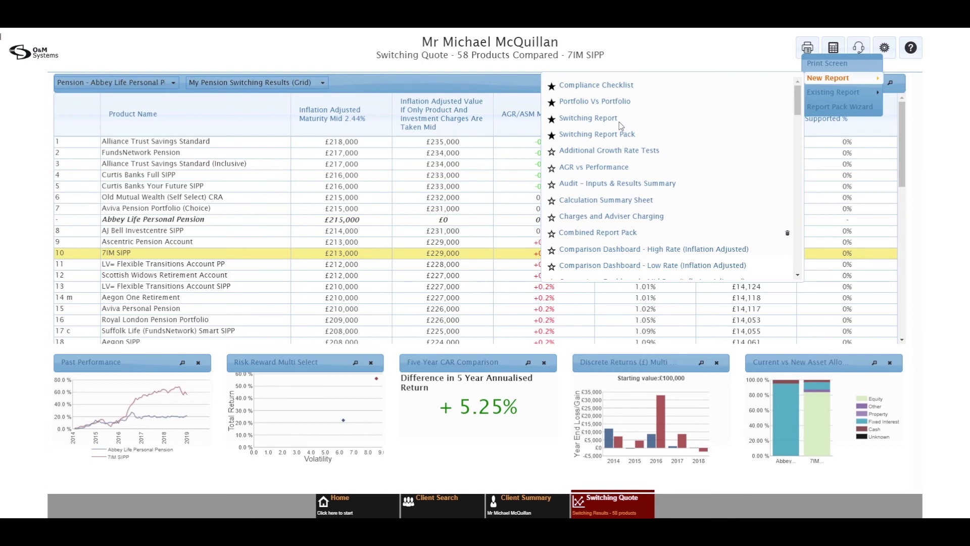
Unstar Switching Report Pack as a favourite report and scroll through the report list
{"action": "left_click", "coordinate": [552, 136]}
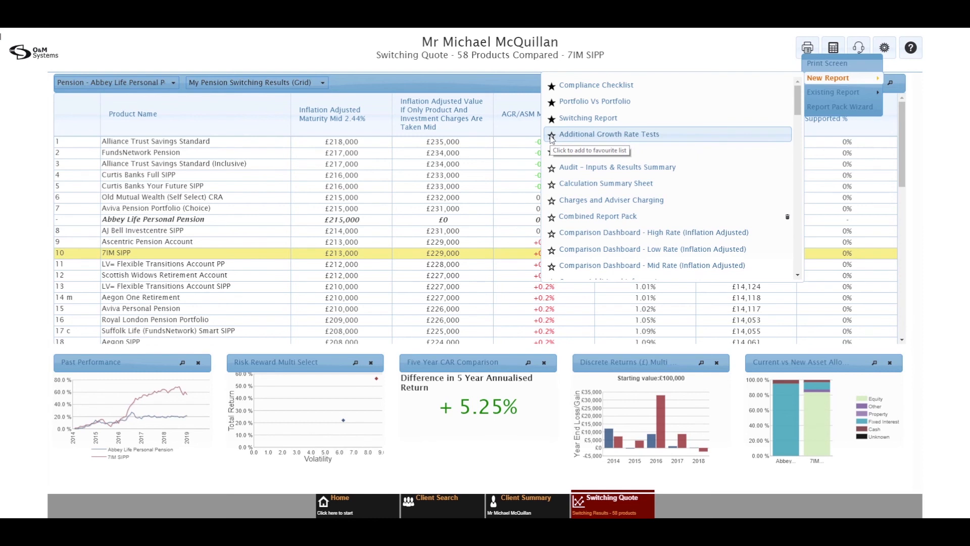
{"action": "scroll", "coordinate": [573, 168], "scroll_direction": "down", "scroll_amount": 4}
{"action": "scroll", "coordinate": [573, 169], "scroll_direction": "down", "scroll_amount": 5}
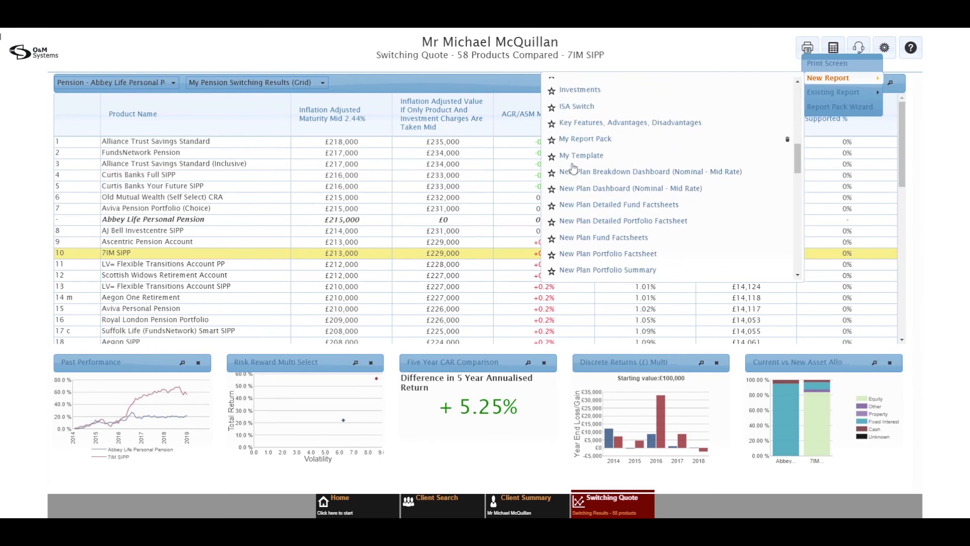
{"action": "scroll", "coordinate": [555, 179], "scroll_direction": "down", "scroll_amount": 5}
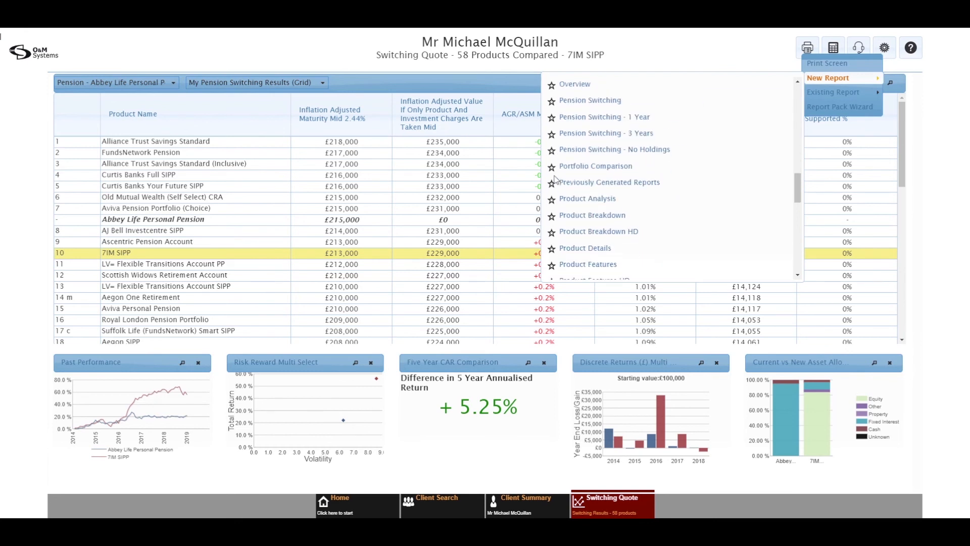
{"action": "scroll", "coordinate": [576, 175], "scroll_direction": "down", "scroll_amount": 5}
{"action": "scroll", "coordinate": [576, 169], "scroll_direction": "down", "scroll_amount": 5}
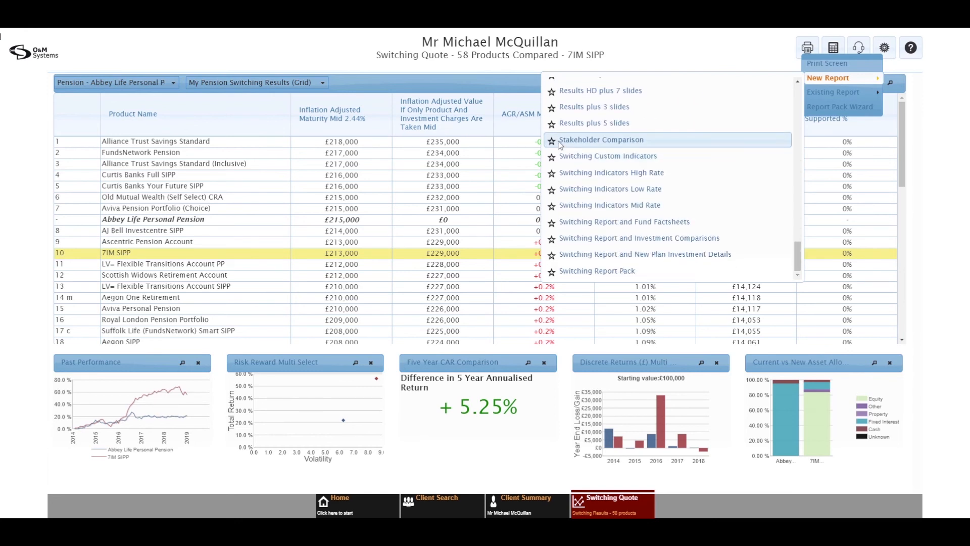
{"action": "scroll", "coordinate": [698, 155], "scroll_direction": "up", "scroll_amount": 15}
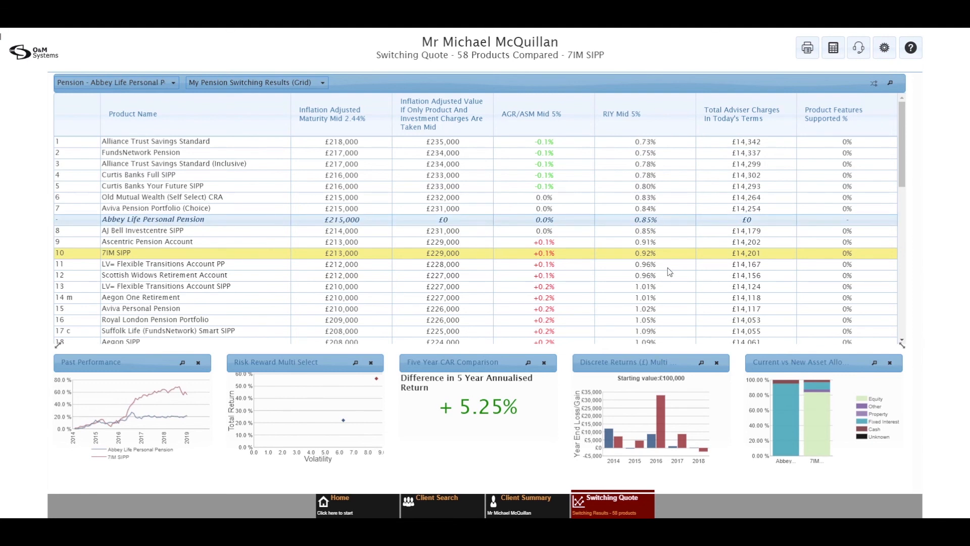
Open the Switching Quote actions menu from the bottom bar
{"action": "left_click", "coordinate": [603, 498]}
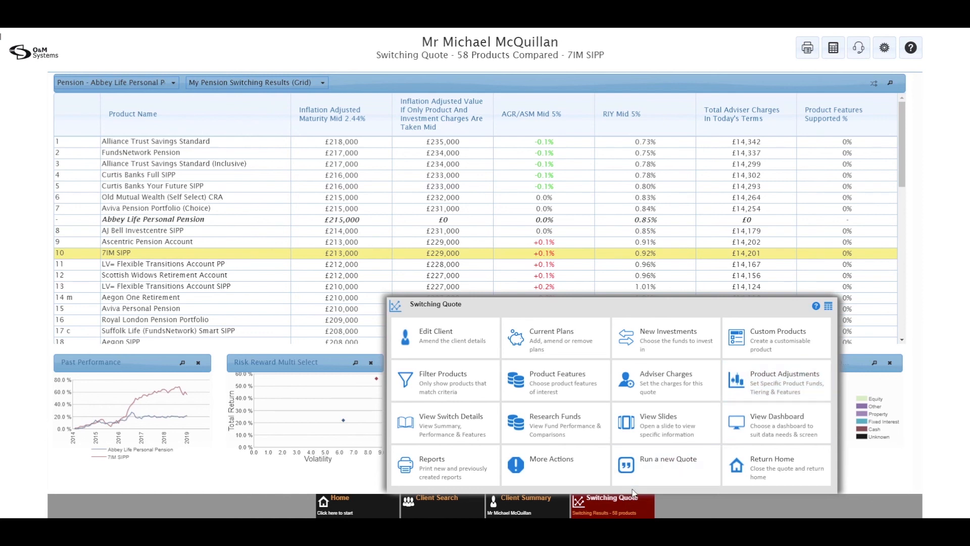
Reopen the client's recent Pension Switching quote comparing 58 products against Alliance Trust Savings Standard
{"action": "left_click", "coordinate": [335, 502]}
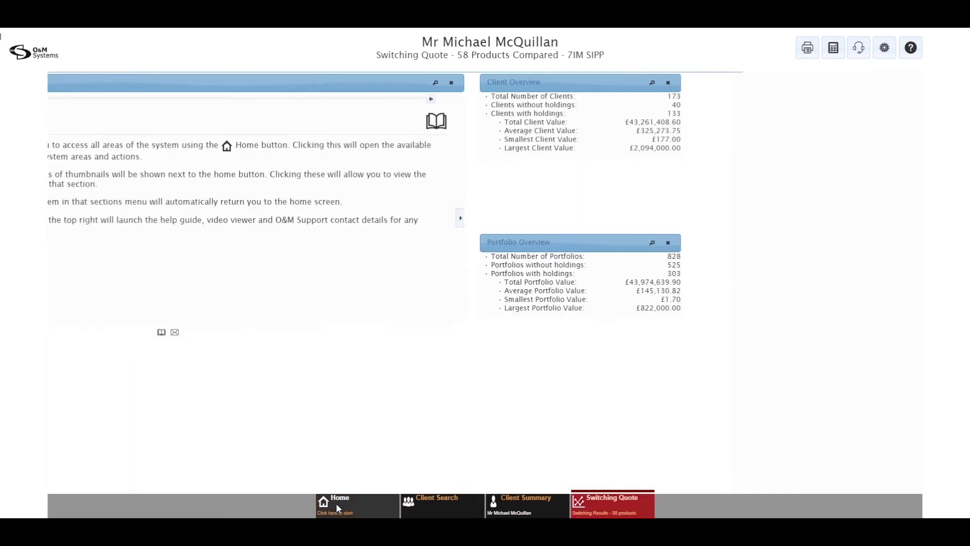
{"action": "left_click", "coordinate": [481, 505]}
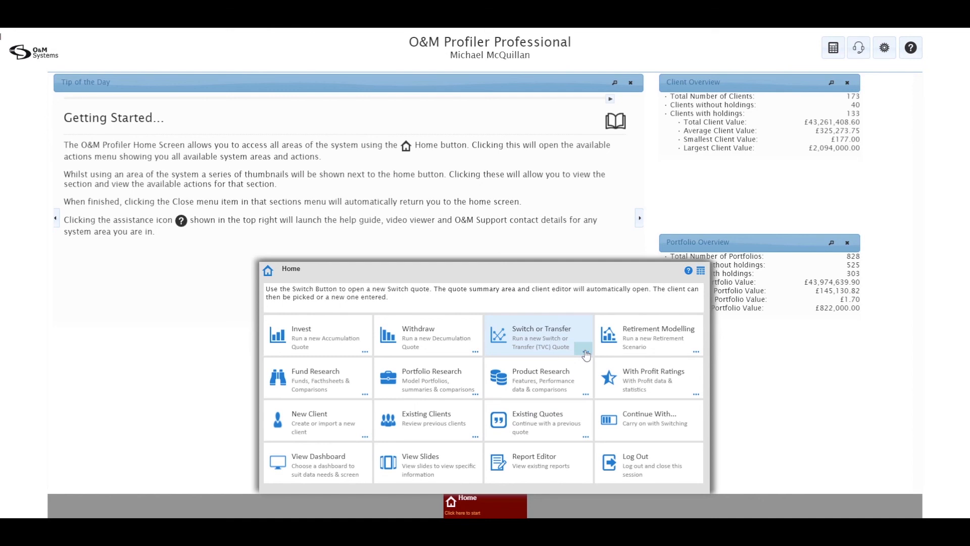
{"action": "left_click", "coordinate": [585, 352]}
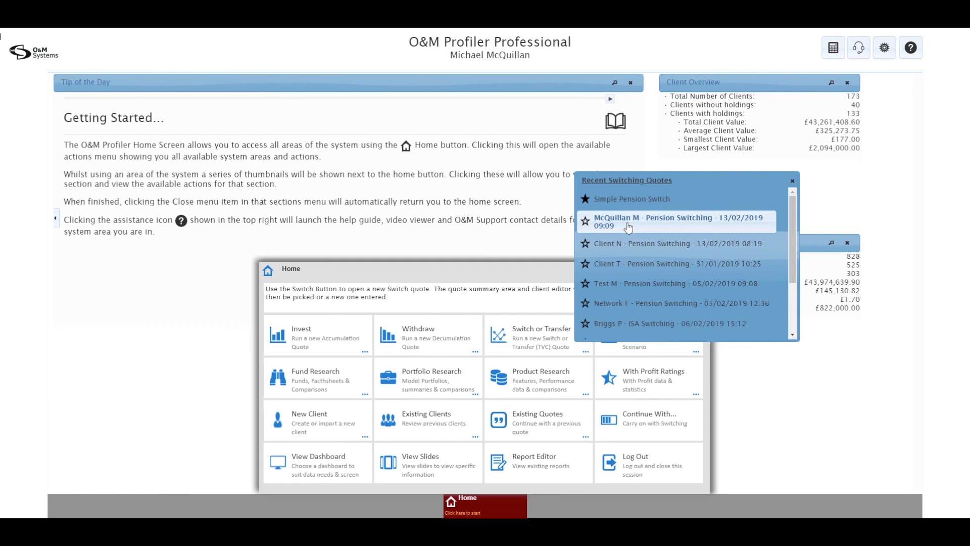
{"action": "left_click", "coordinate": [628, 228]}
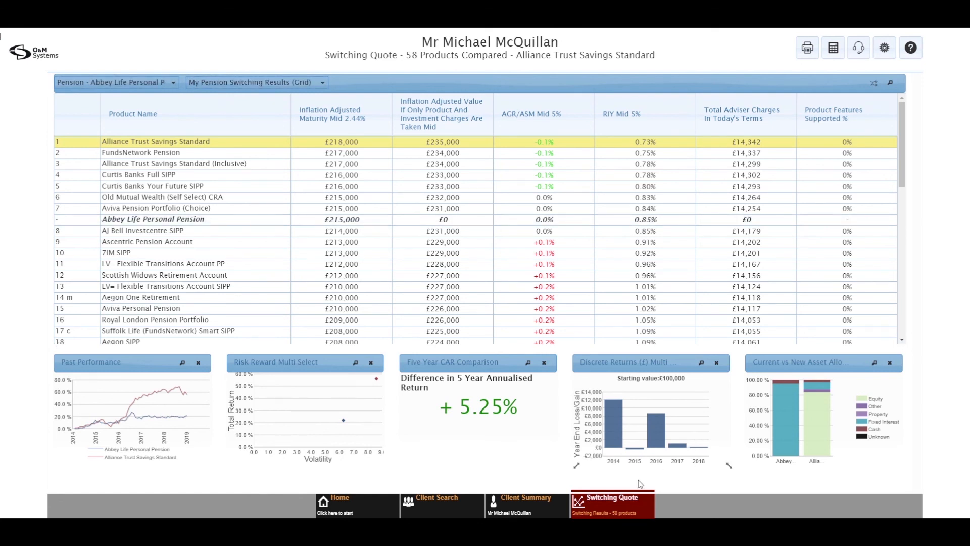
Switch the quote's New Investments to the Use Specific Funds mode
{"action": "left_click", "coordinate": [608, 505]}
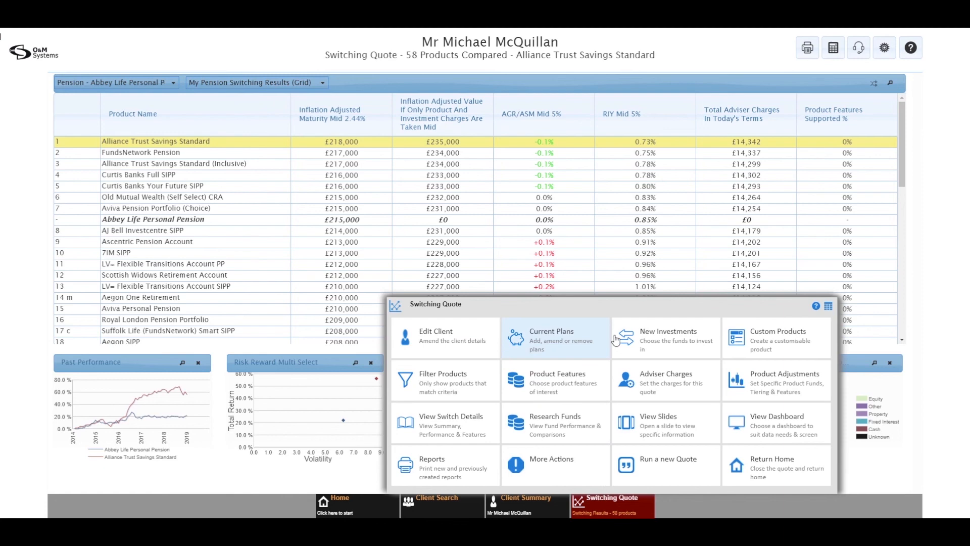
{"action": "left_click", "coordinate": [672, 340]}
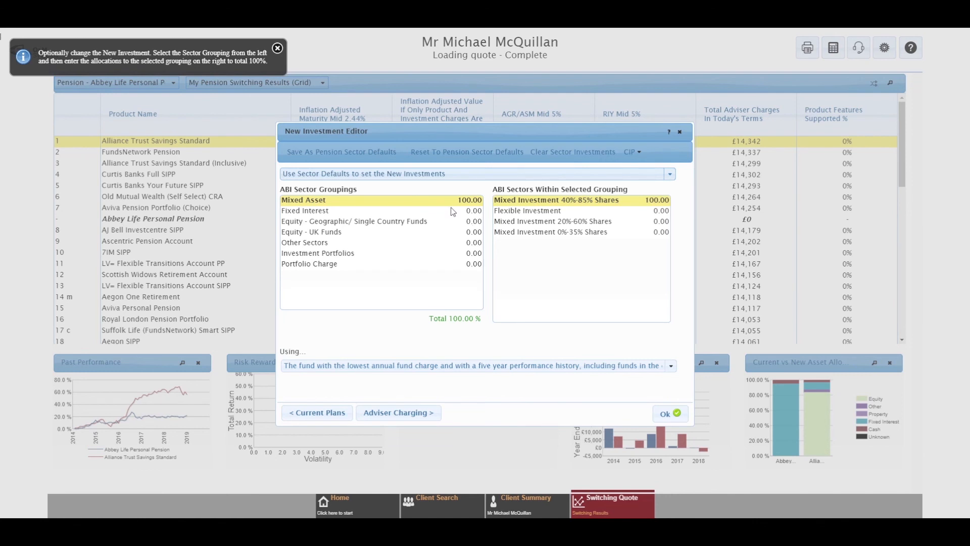
{"action": "left_click", "coordinate": [444, 173]}
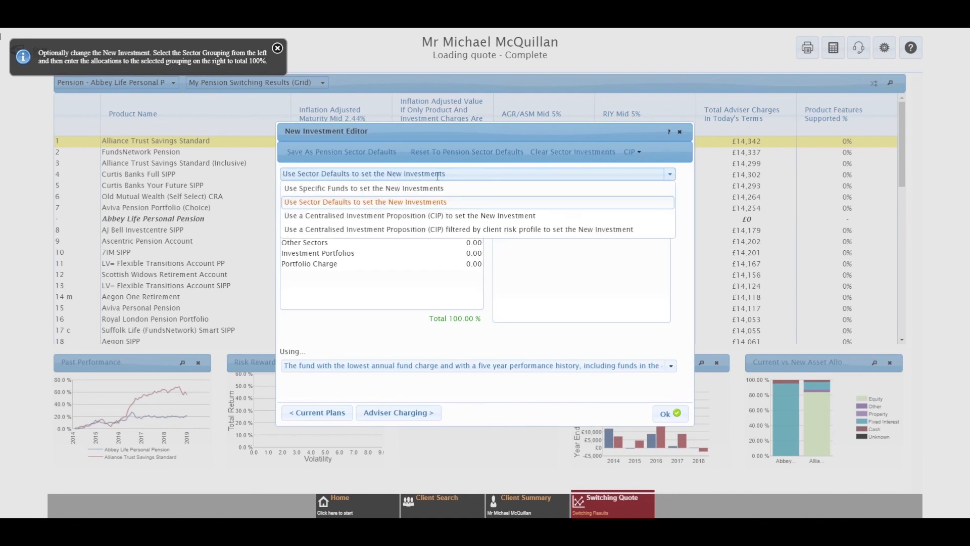
{"action": "left_click", "coordinate": [391, 189]}
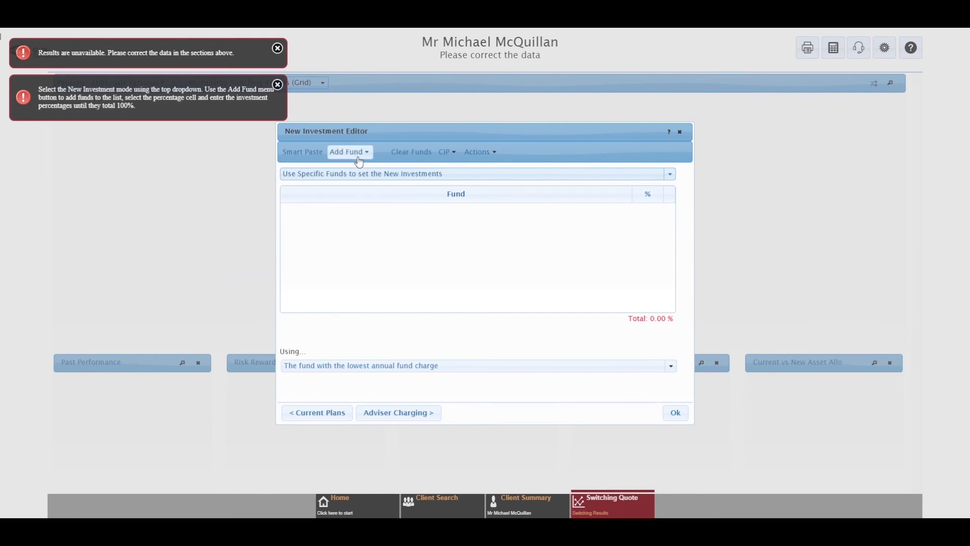
Smart Paste the ISIN and percentage list, convert and apply it, then confirm with Ok
{"action": "left_click", "coordinate": [304, 151]}
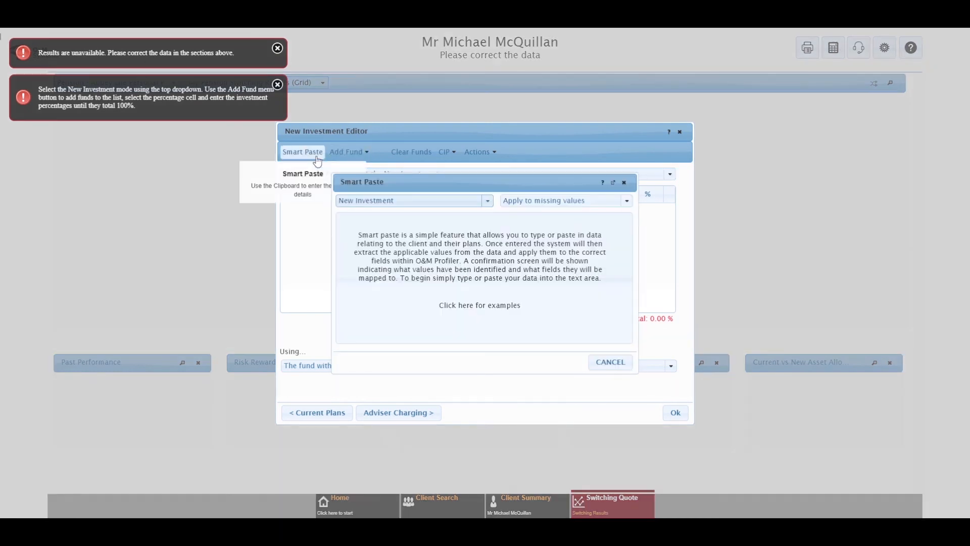
{"action": "right_click", "coordinate": [368, 224]}
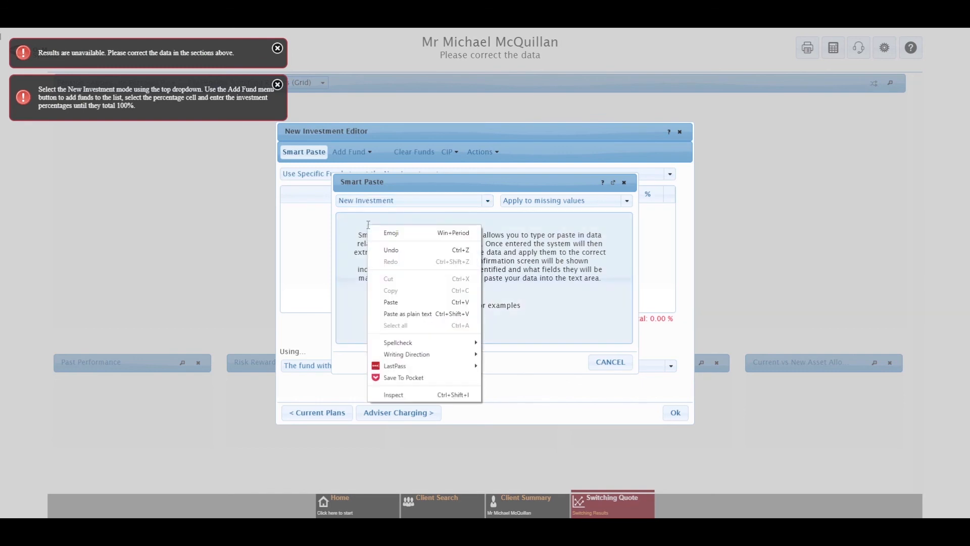
{"action": "left_click", "coordinate": [395, 302]}
{"action": "scroll", "coordinate": [450, 298], "scroll_direction": "up", "scroll_amount": 5}
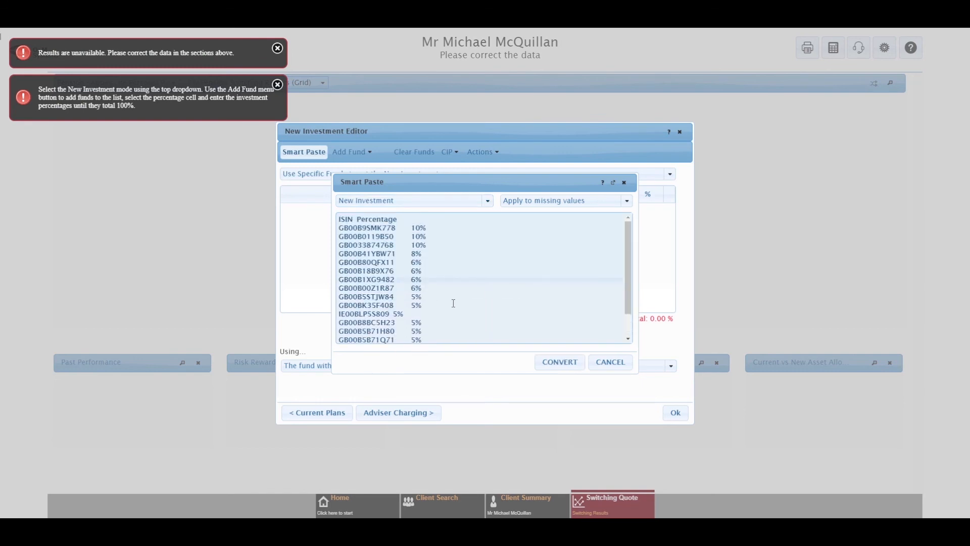
{"action": "left_click", "coordinate": [570, 365]}
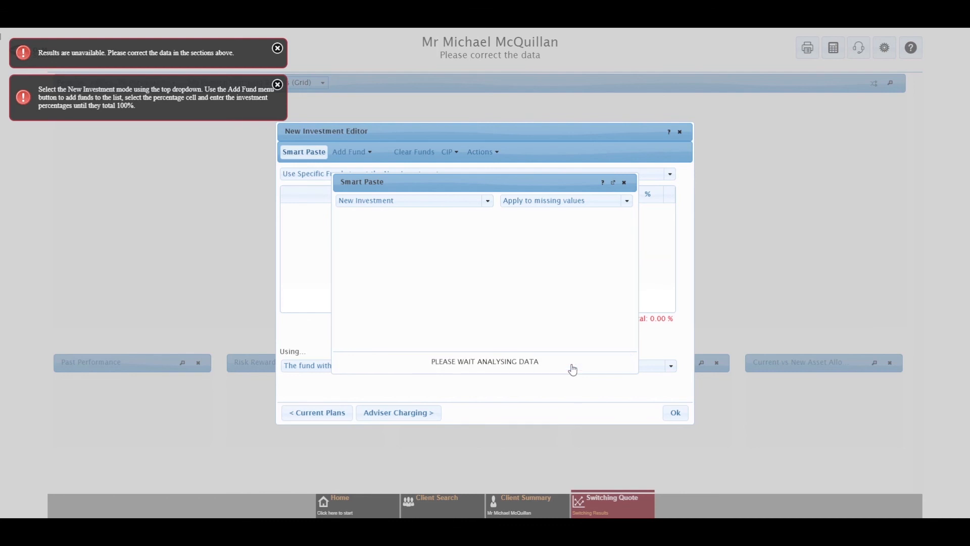
{"action": "left_click", "coordinate": [571, 365]}
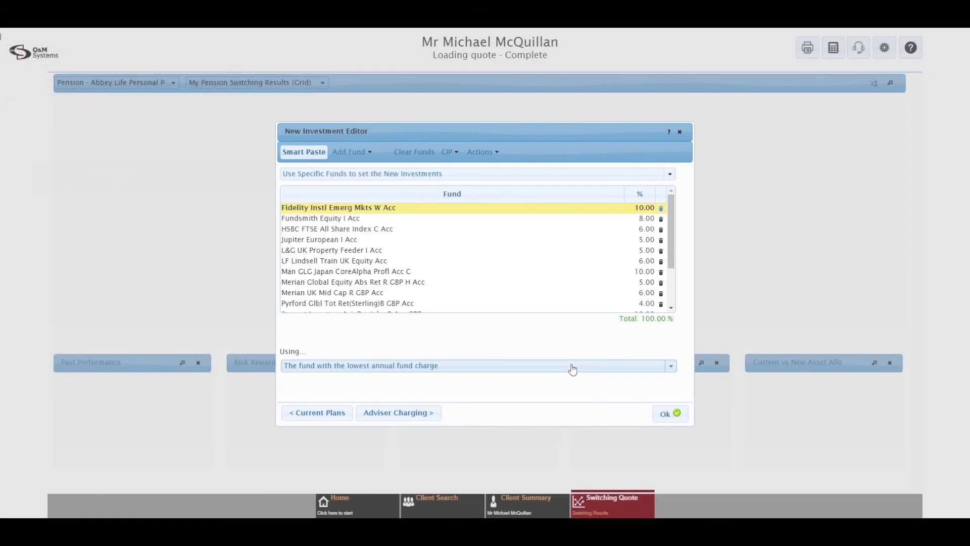
{"action": "scroll", "coordinate": [477, 273], "scroll_direction": "down", "scroll_amount": 3}
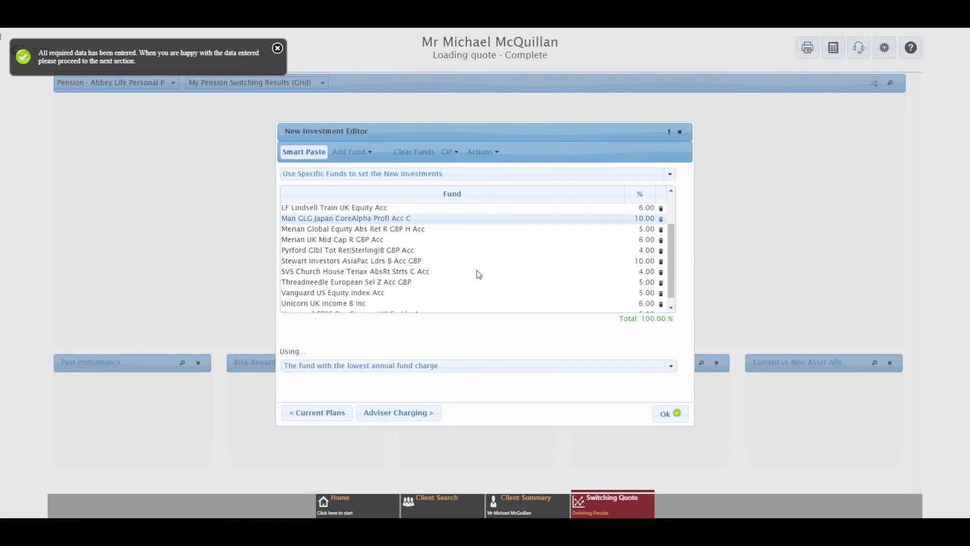
{"action": "scroll", "coordinate": [479, 278], "scroll_direction": "up", "scroll_amount": 3}
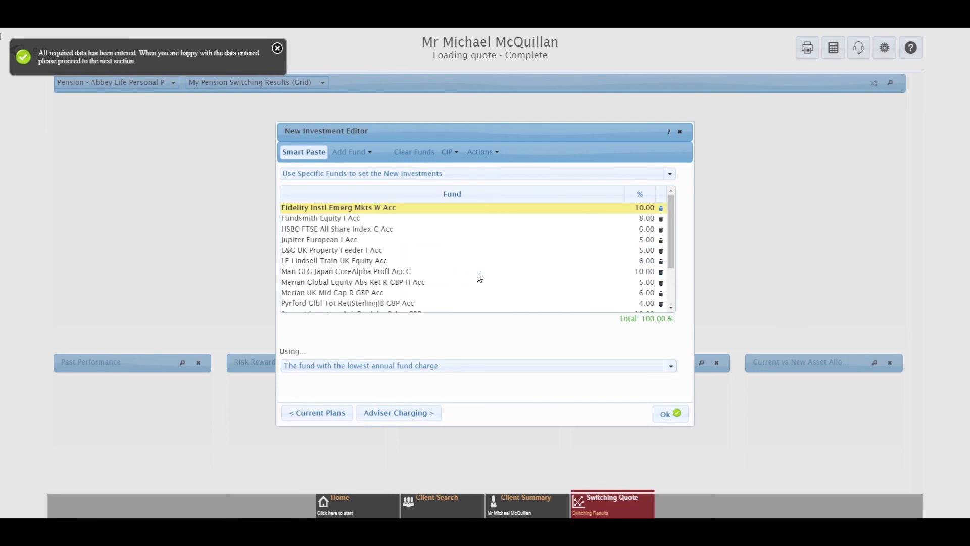
{"action": "scroll", "coordinate": [429, 288], "scroll_direction": "down", "scroll_amount": 5}
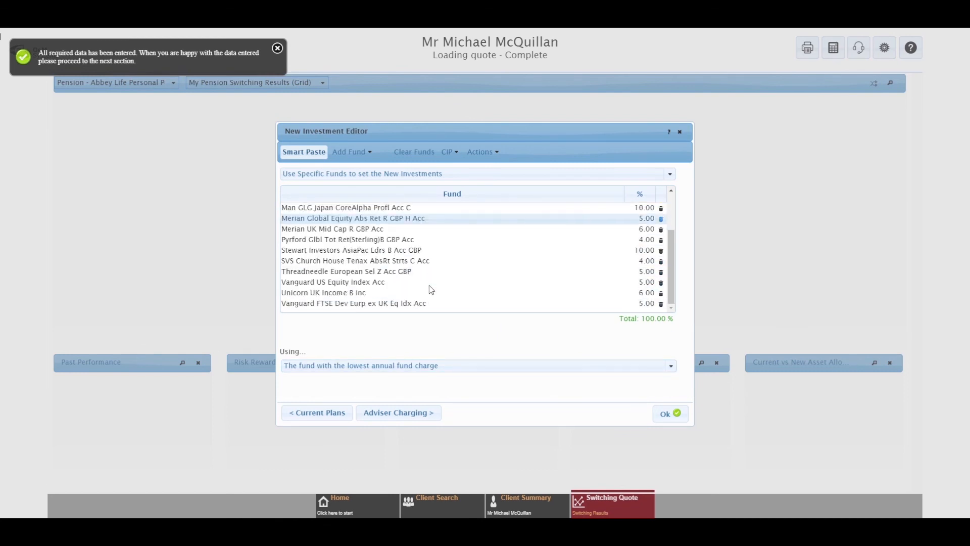
{"action": "scroll", "coordinate": [439, 290], "scroll_direction": "up", "scroll_amount": 5}
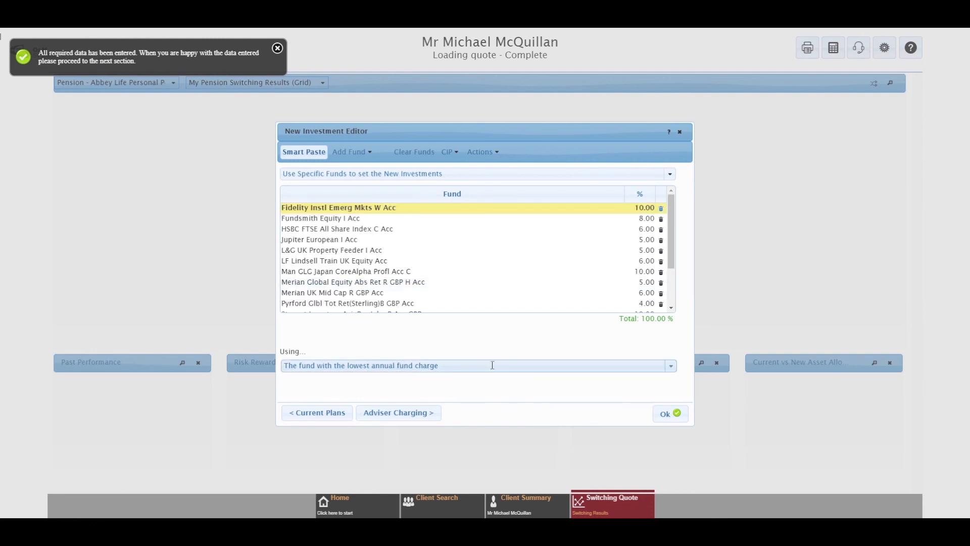
{"action": "left_click", "coordinate": [668, 414]}
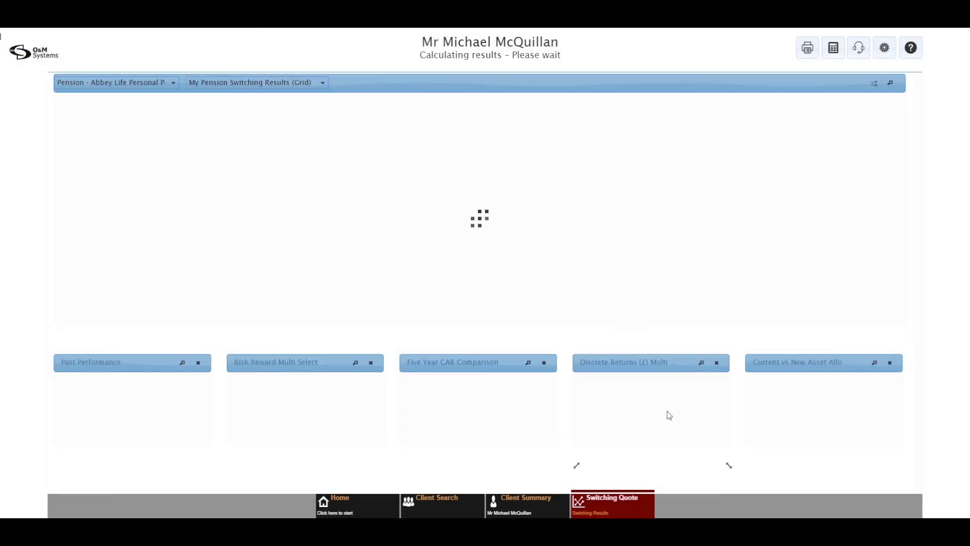